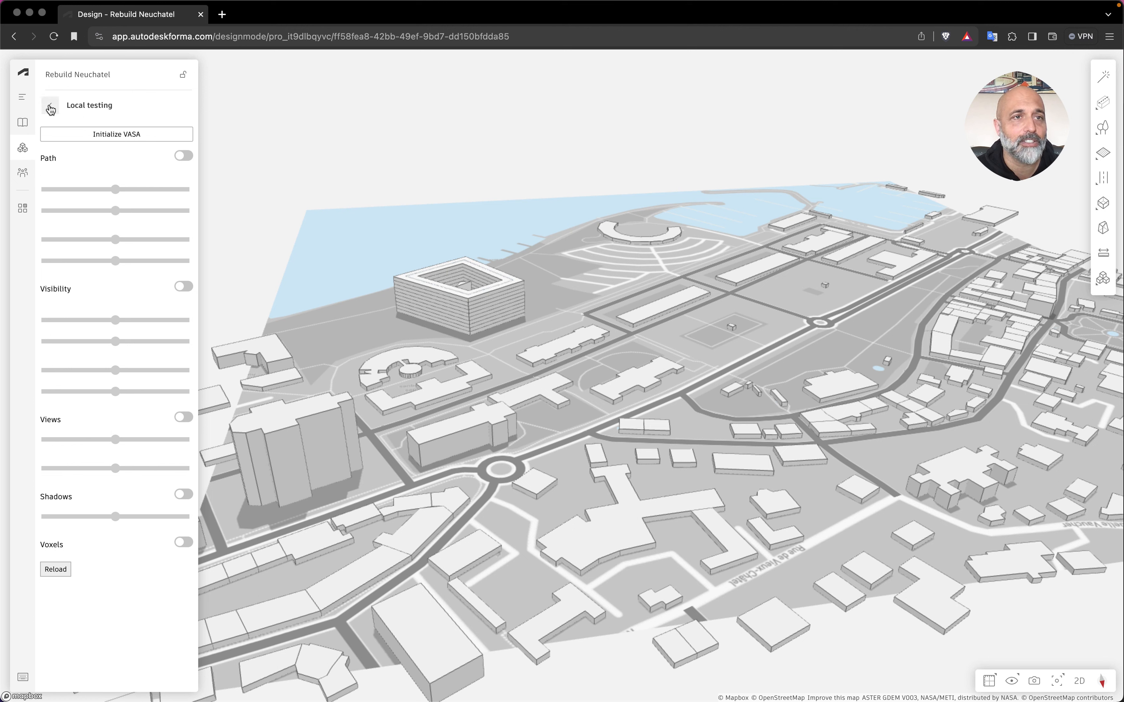
Reopen the Local testing extension and switch the Voxels display on and back off.
{"action": "left_click", "coordinate": [50, 105]}
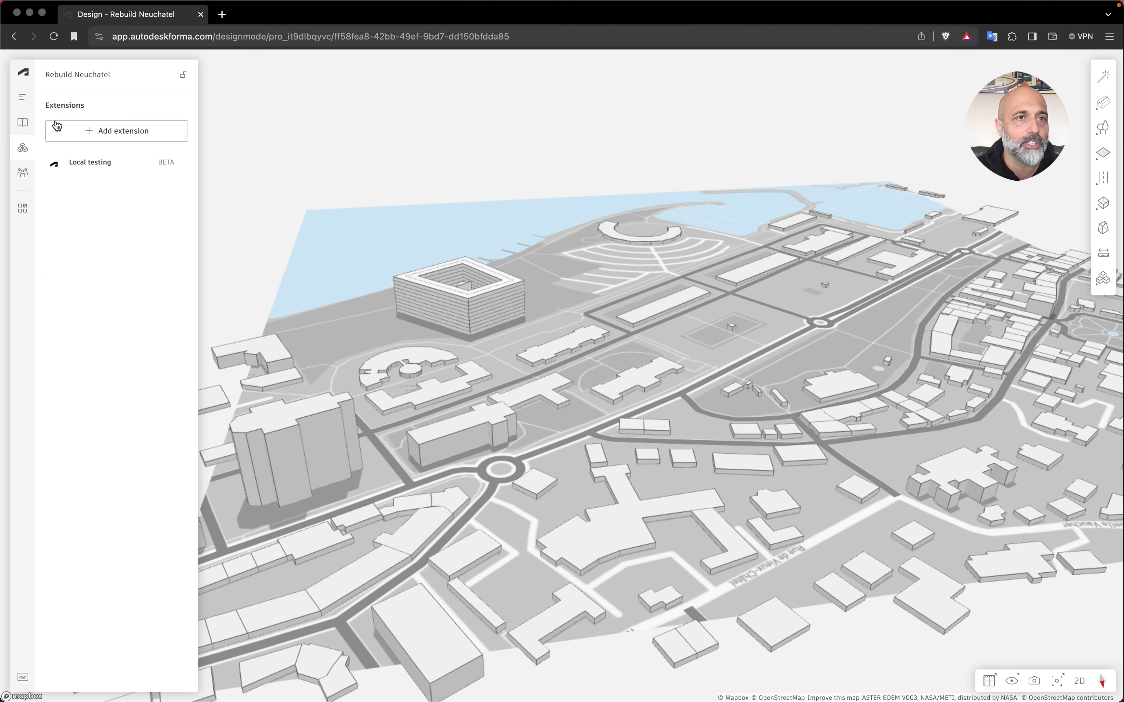
{"action": "left_click", "coordinate": [77, 168]}
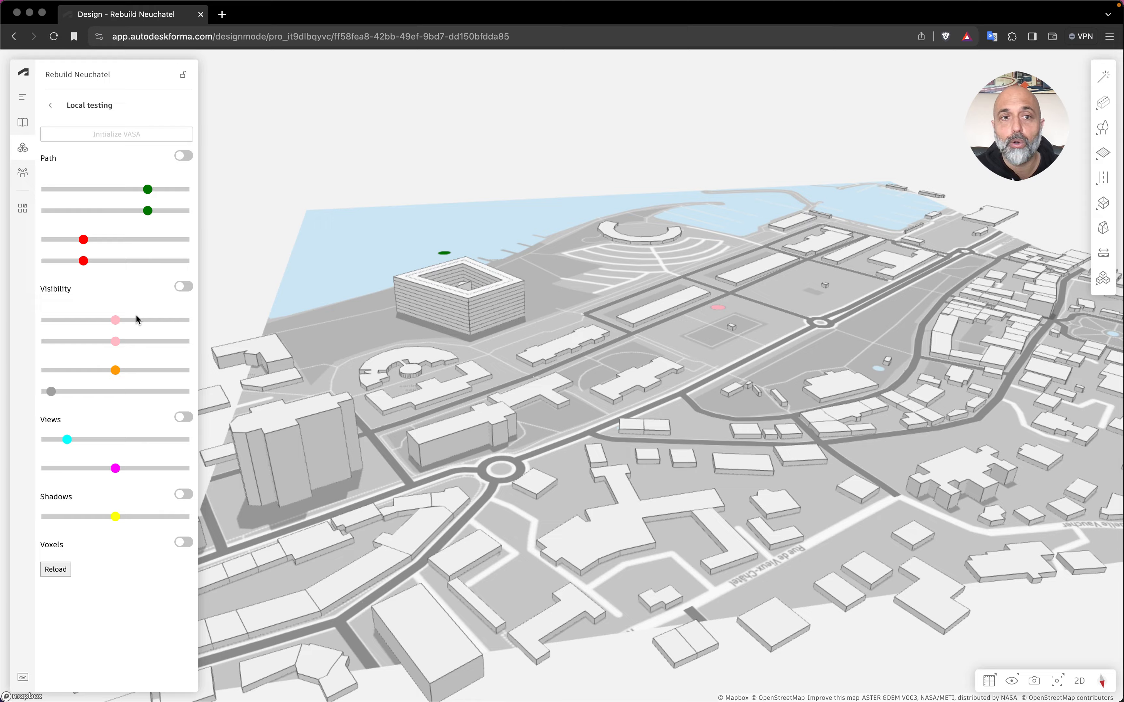
{"action": "left_click", "coordinate": [185, 542]}
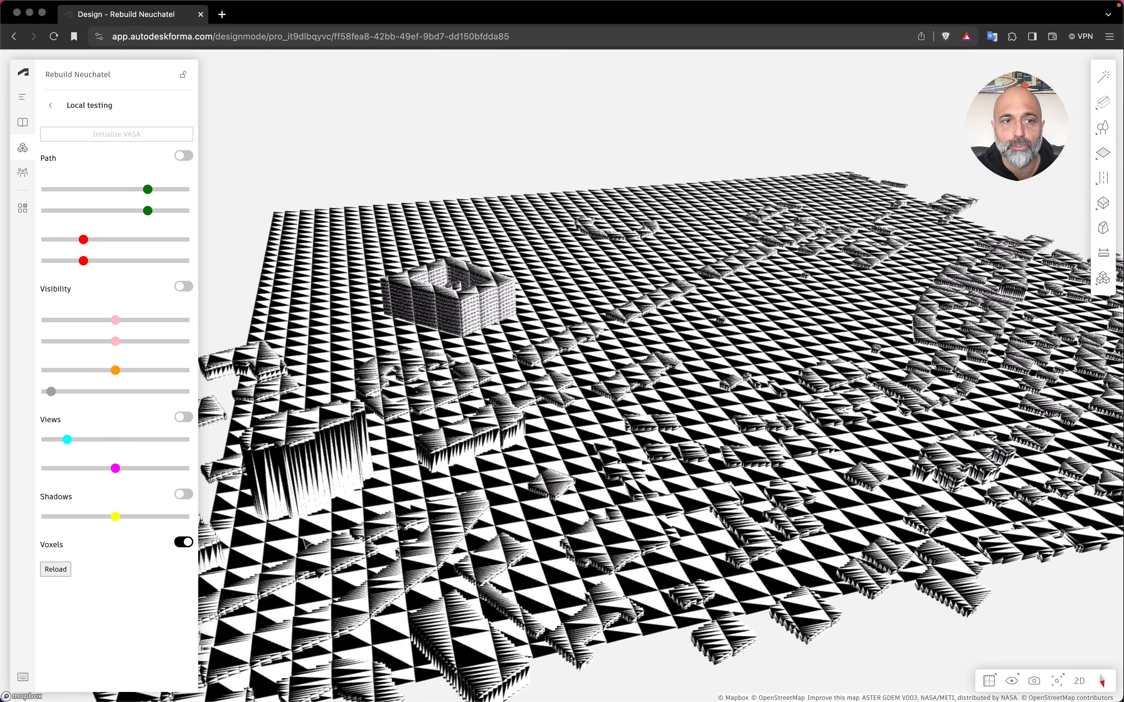
{"action": "left_click", "coordinate": [186, 545]}
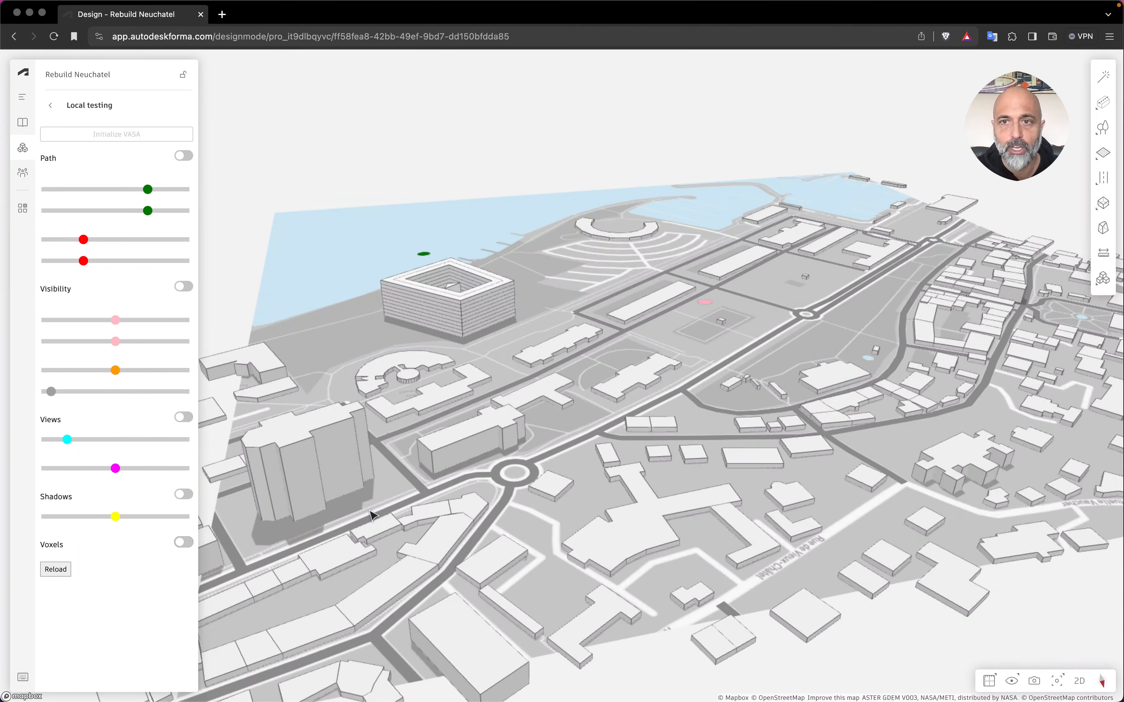
Move the green path start point by dragging its two position sliders.
{"action": "left_click_drag", "start_coordinate": [371, 513], "coordinate": [621, 549]}
{"action": "scroll", "coordinate": [419, 474], "scroll_direction": "up", "scroll_amount": 2}
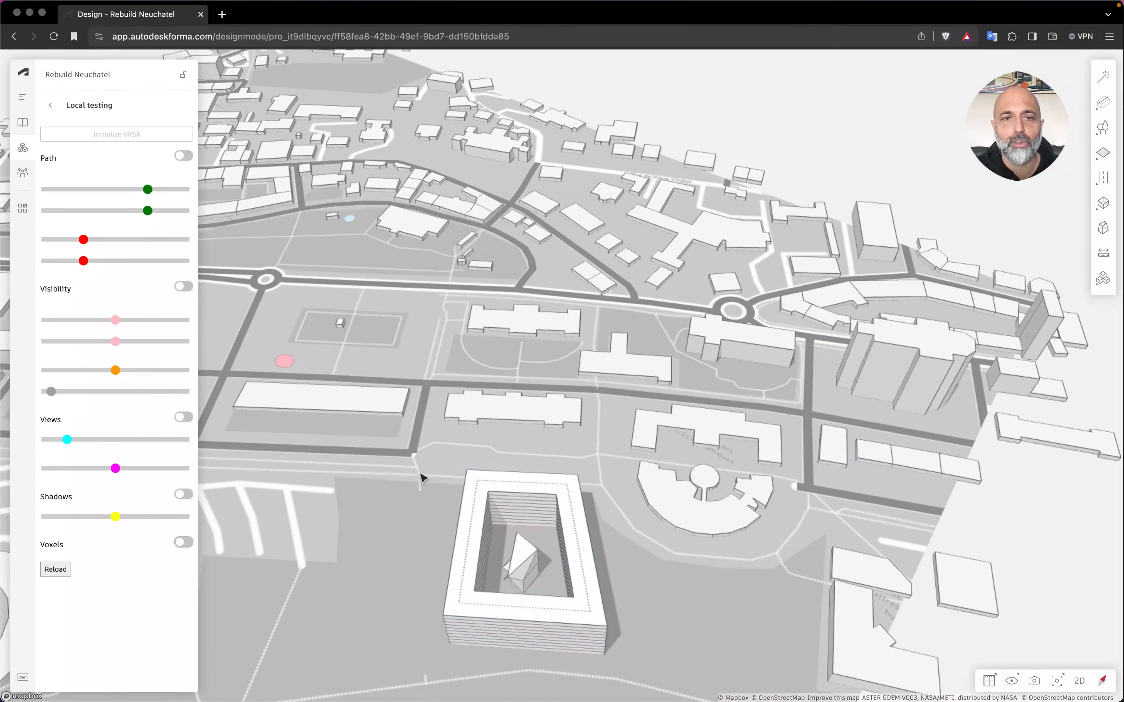
{"action": "left_click_drag", "start_coordinate": [435, 446], "coordinate": [664, 404]}
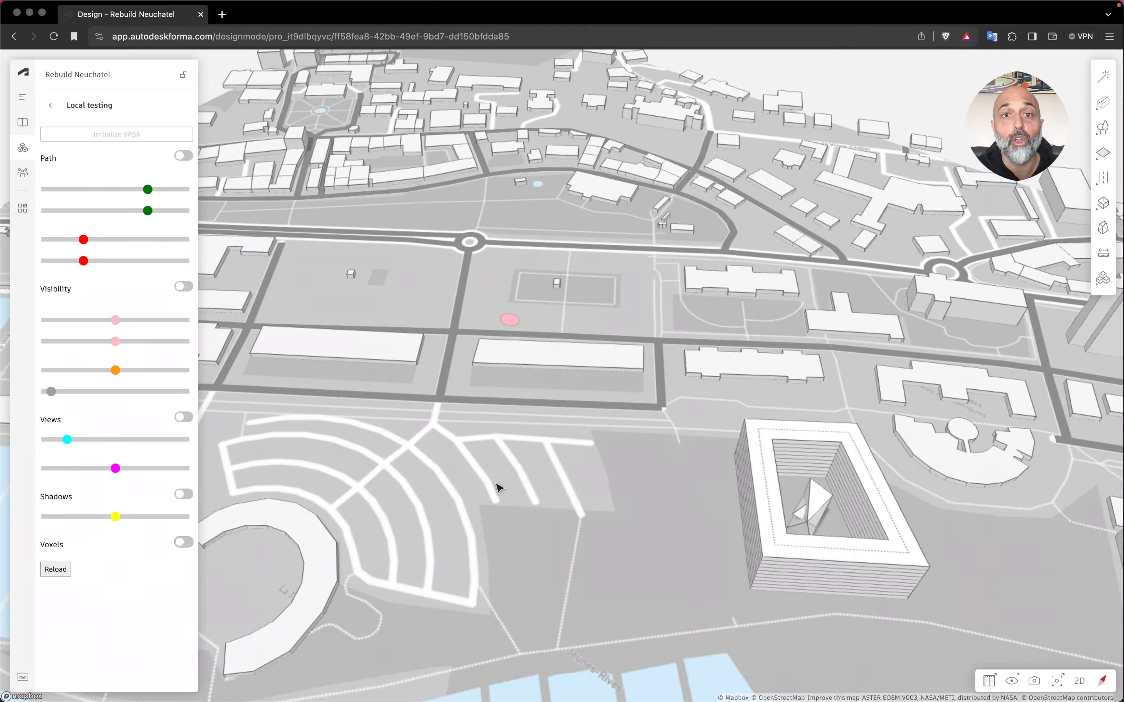
{"action": "scroll", "coordinate": [496, 488], "scroll_direction": "down", "scroll_amount": 3}
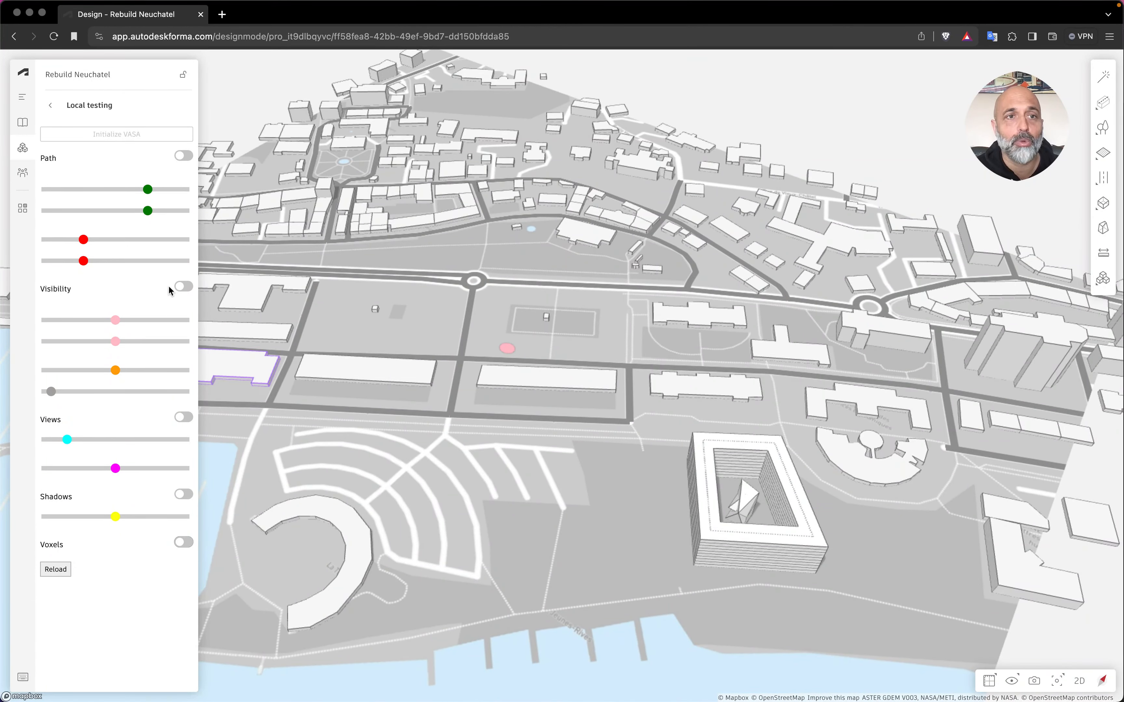
{"action": "left_click_drag", "start_coordinate": [147, 190], "coordinate": [151, 190]}
{"action": "left_click_drag", "start_coordinate": [511, 535], "coordinate": [634, 411]}
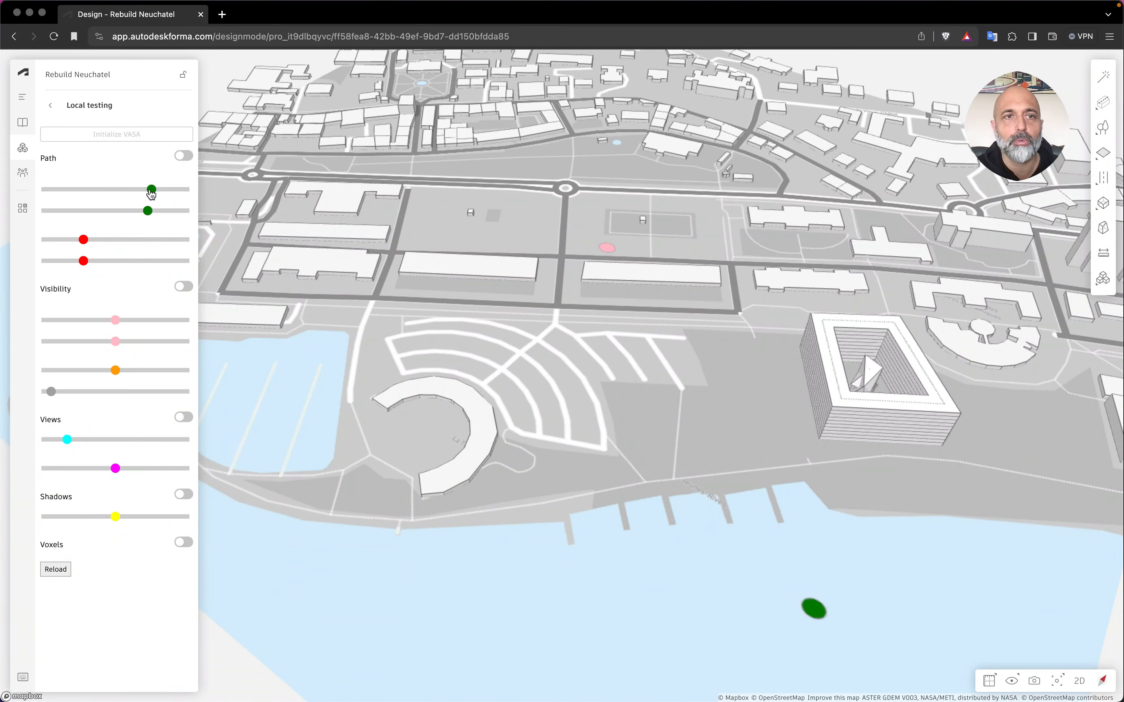
{"action": "left_click_drag", "start_coordinate": [151, 191], "coordinate": [138, 213]}
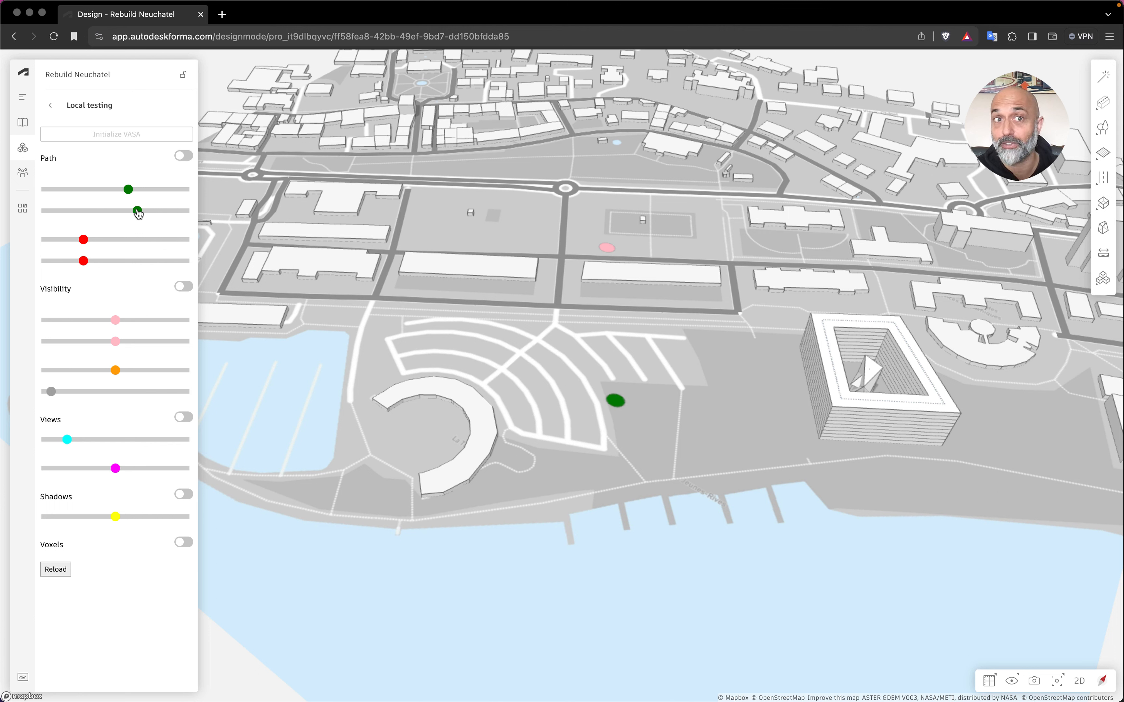
Place the green path start point by picking on the map, finally among the buildings east of the main roundabout.
{"action": "left_click_drag", "start_coordinate": [500, 338], "coordinate": [498, 321]}
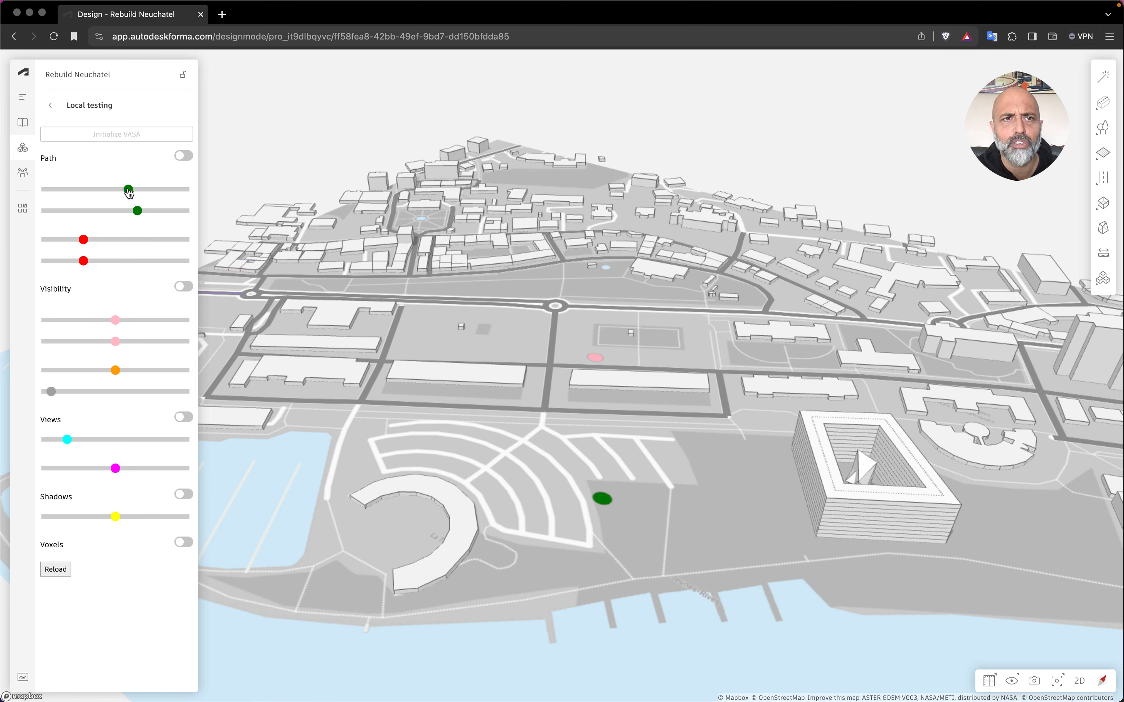
{"action": "left_click", "coordinate": [530, 179]}
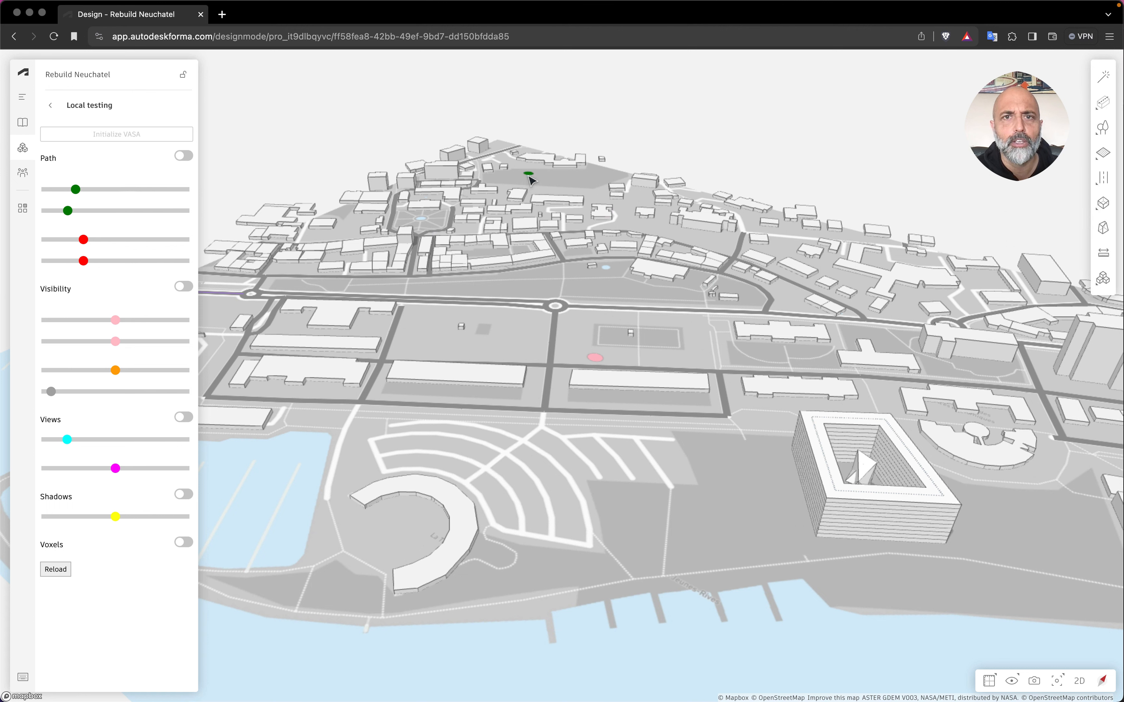
{"action": "left_click", "coordinate": [68, 213]}
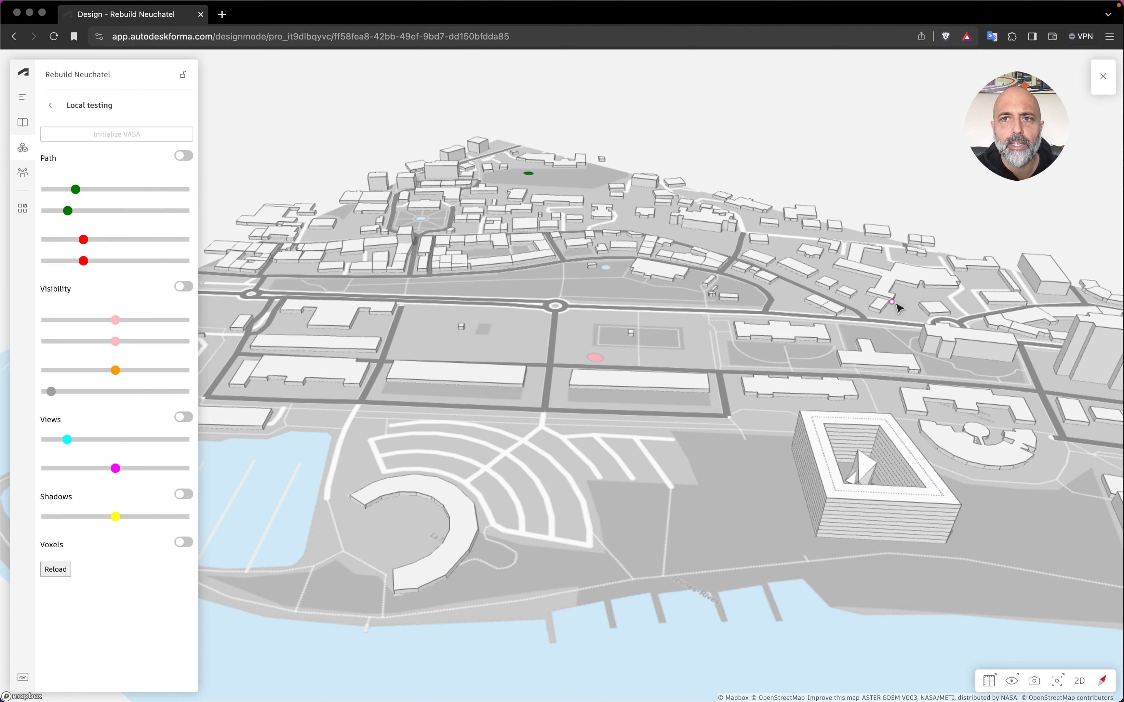
{"action": "left_click", "coordinate": [917, 295]}
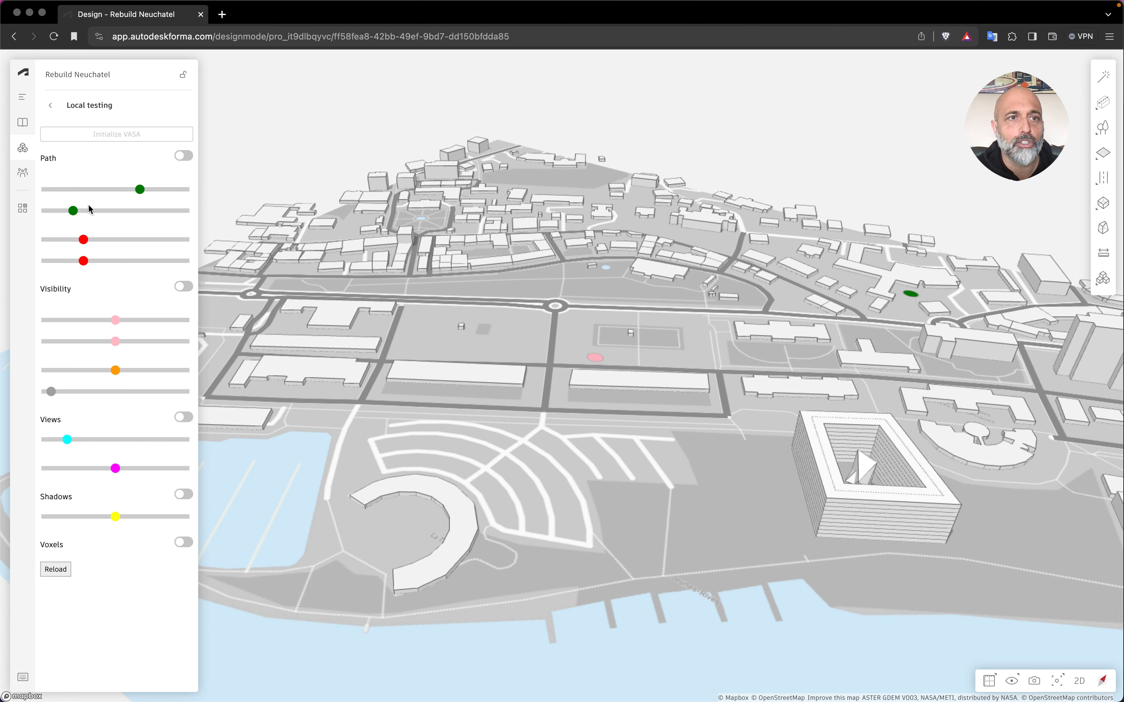
Pick the red path end point at the main street's western end and switch on the Path display.
{"action": "left_click_drag", "start_coordinate": [139, 192], "coordinate": [141, 199]}
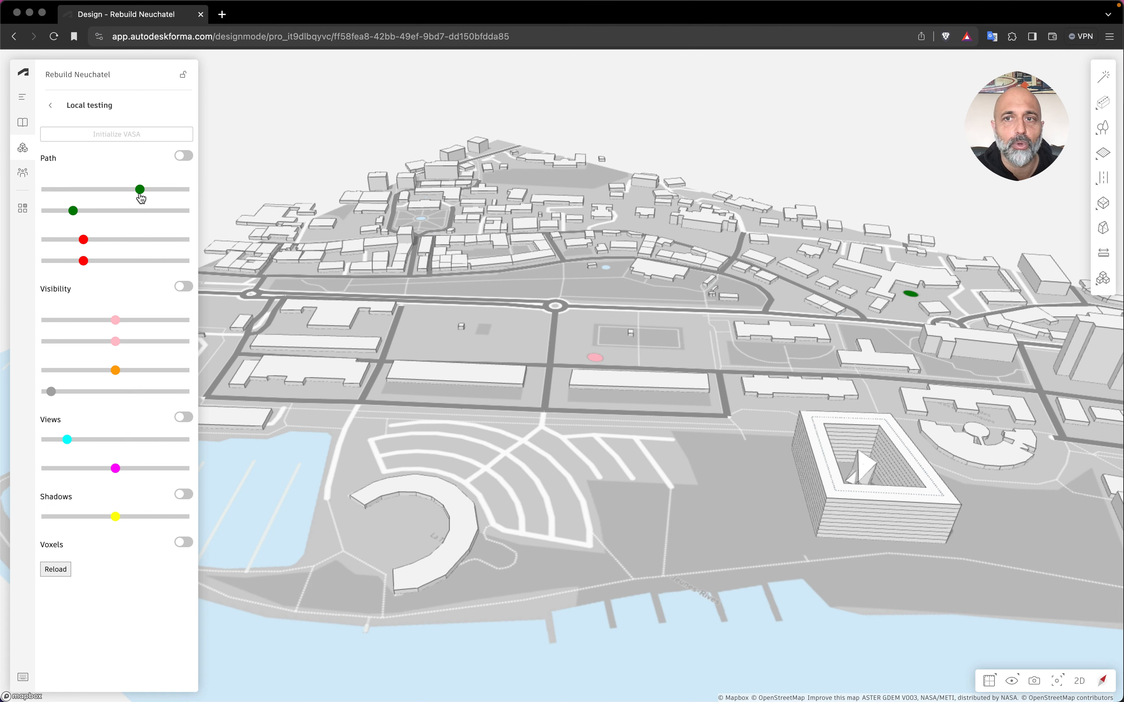
{"action": "double_click", "coordinate": [84, 241]}
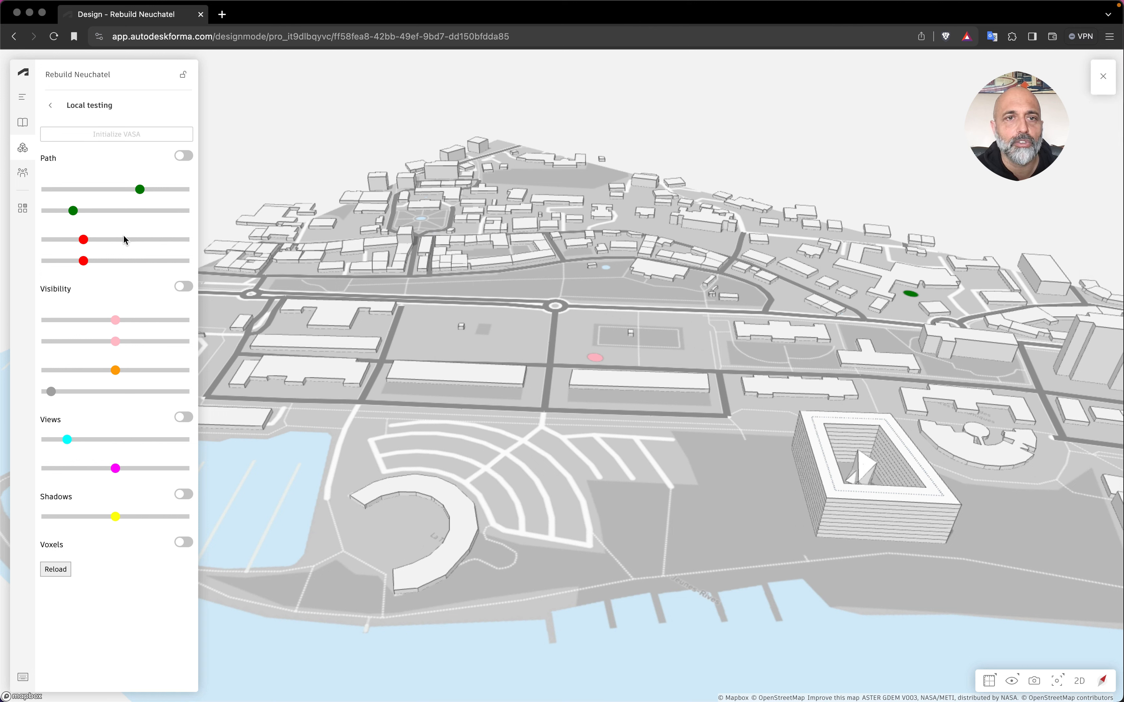
{"action": "left_click", "coordinate": [246, 295]}
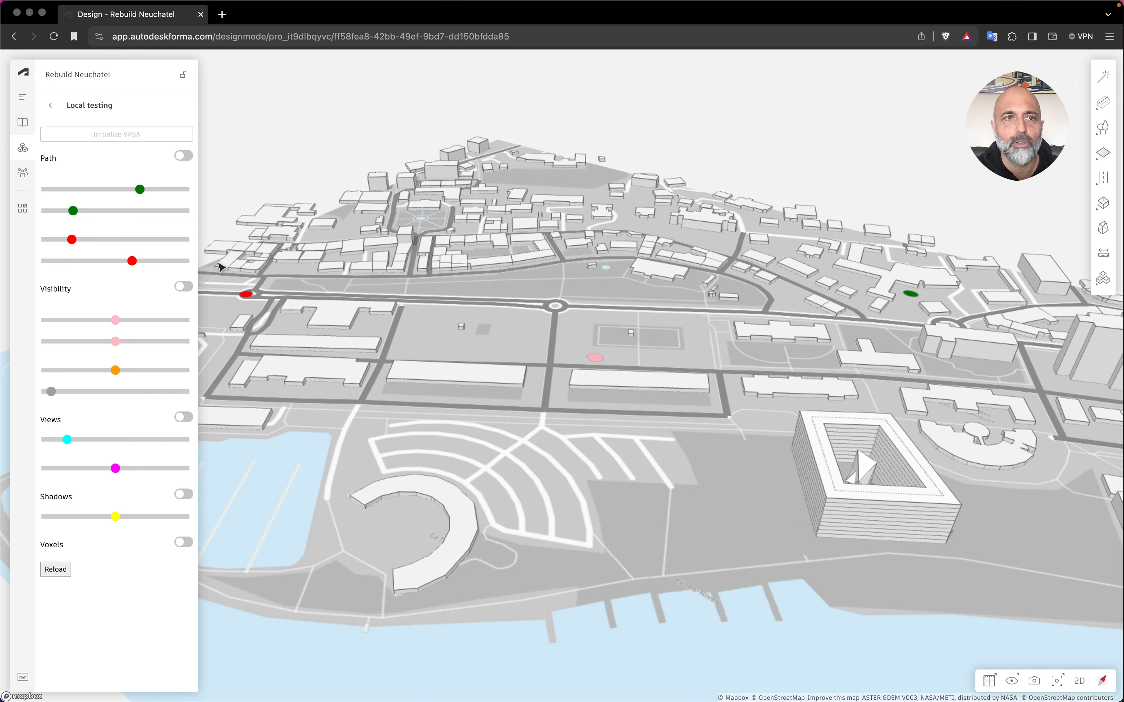
{"action": "left_click", "coordinate": [182, 158]}
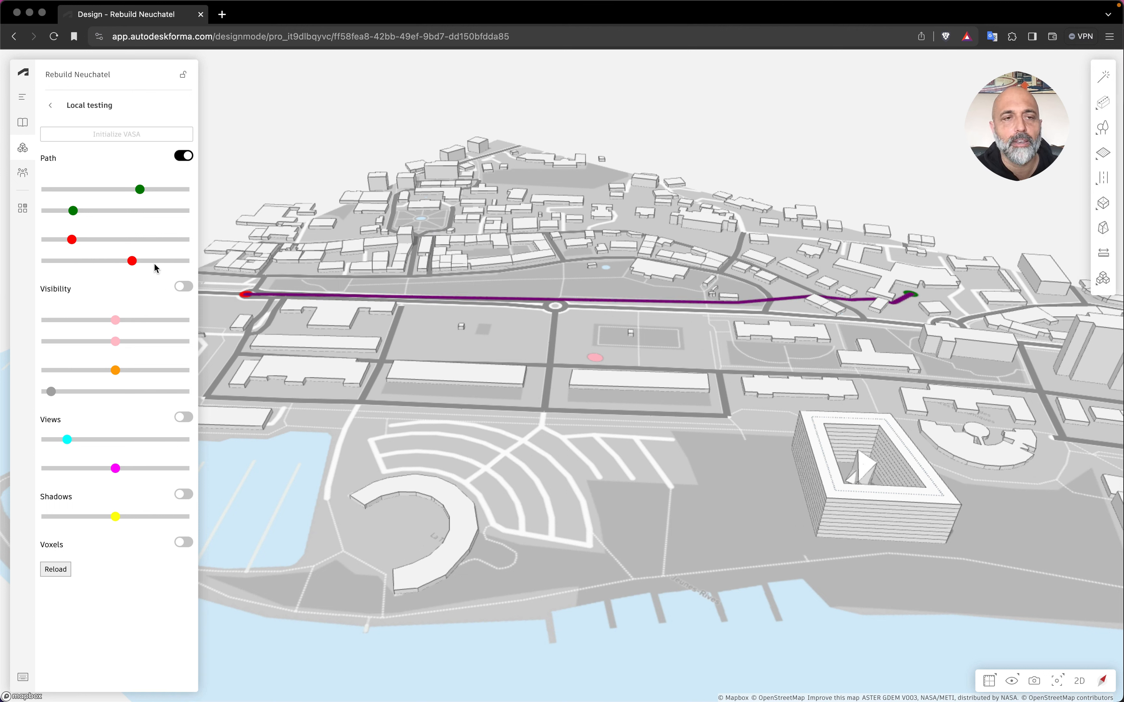
Reposition the path's red end and green start sliders, then pick the start point on the curved building by the lake.
{"action": "left_click_drag", "start_coordinate": [132, 260], "coordinate": [99, 252]}
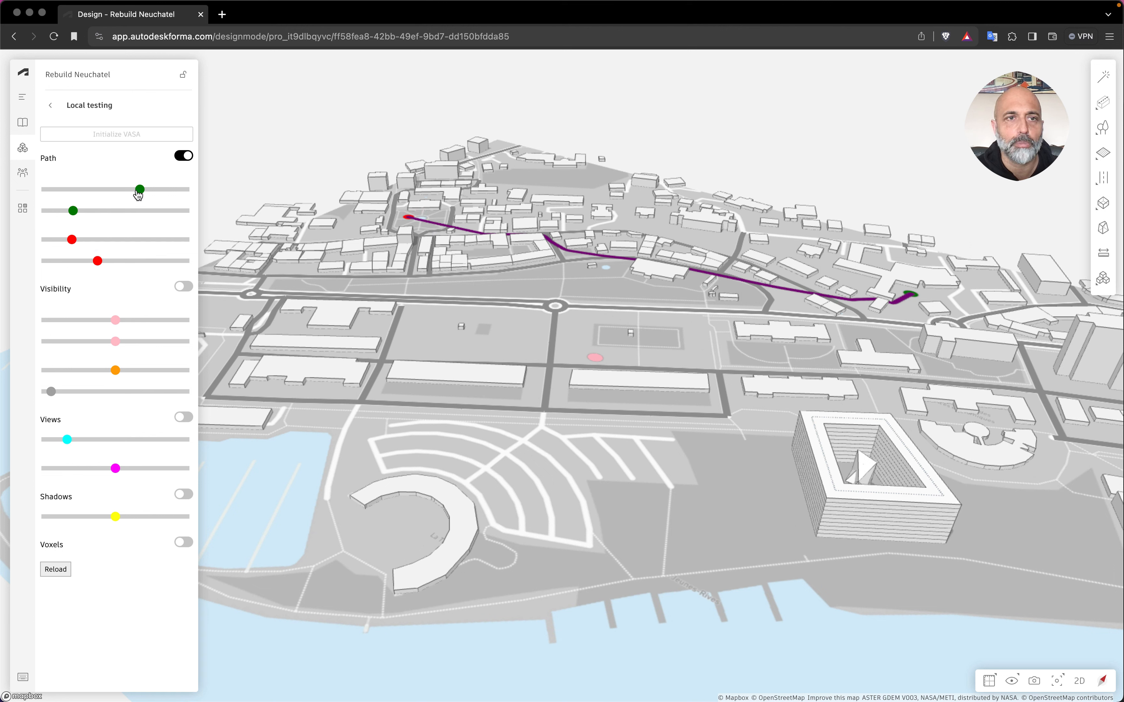
{"action": "left_click_drag", "start_coordinate": [137, 194], "coordinate": [166, 205]}
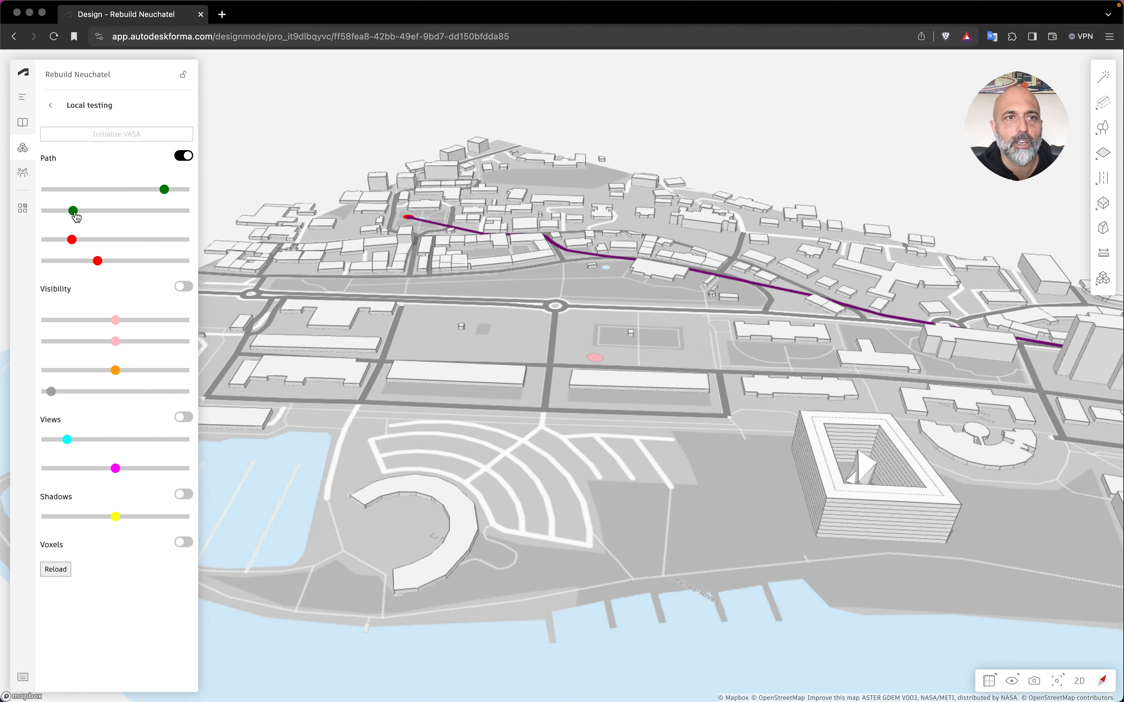
{"action": "mouse_move", "coordinate": [75, 217]}
{"action": "left_mouse_down"}
{"action": "mouse_move", "coordinate": [49, 220]}
{"action": "mouse_move", "coordinate": [85, 225]}
{"action": "left_mouse_up"}
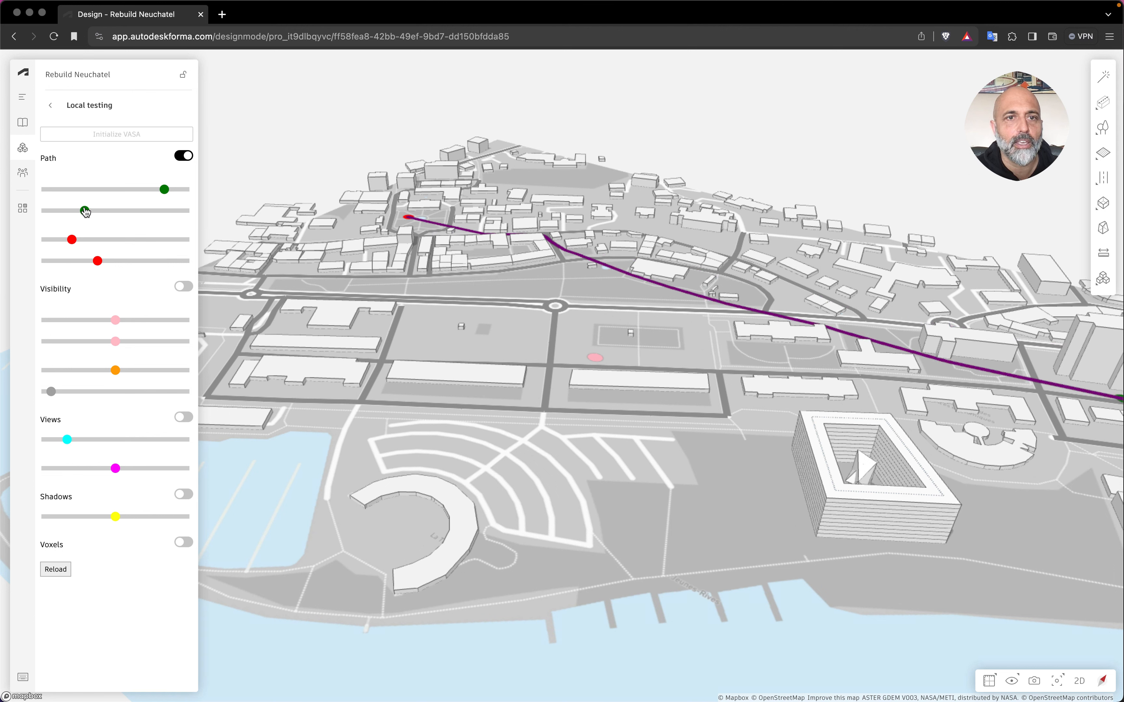
{"action": "double_click", "coordinate": [85, 211]}
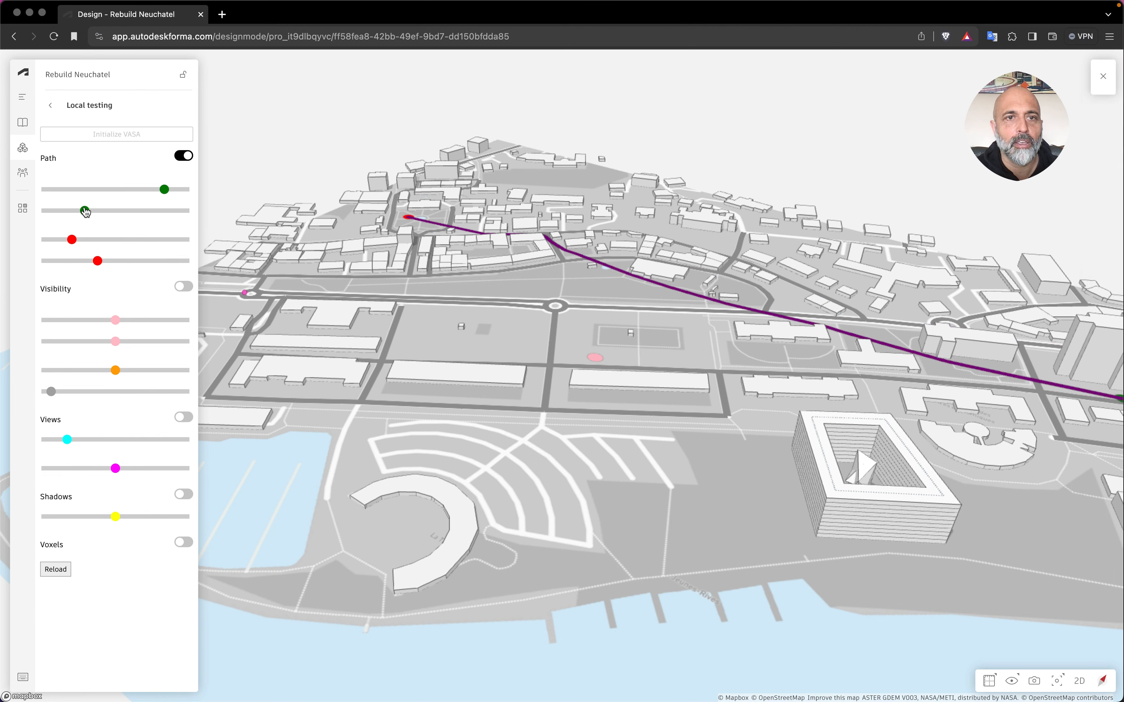
{"action": "left_click", "coordinate": [435, 527]}
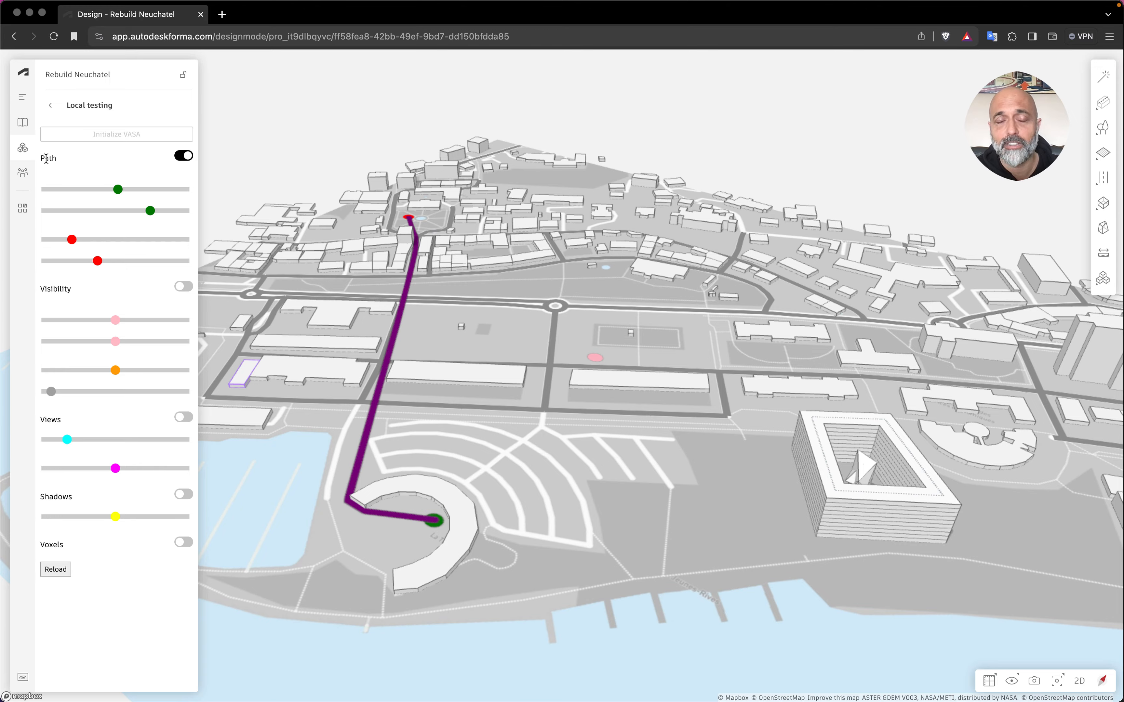
Zoom in along the path to inspect the route at street level, then zoom back out.
{"action": "scroll", "coordinate": [643, 311], "scroll_direction": "up", "scroll_amount": 15}
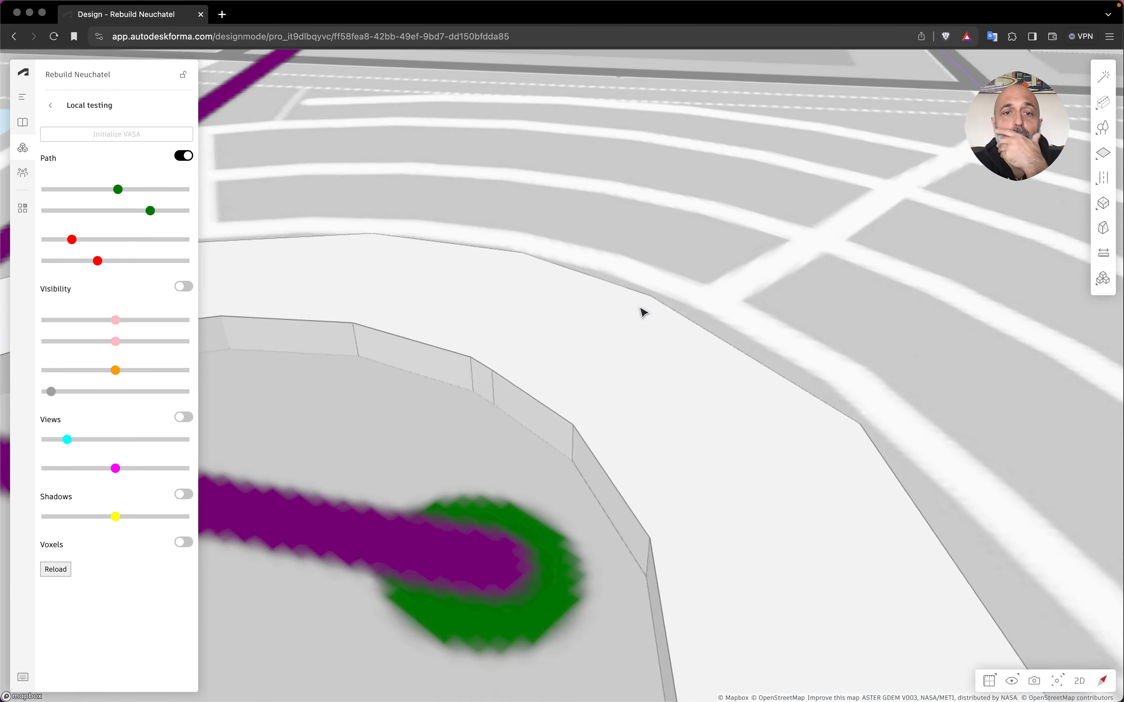
{"action": "scroll", "coordinate": [642, 312], "scroll_direction": "up", "scroll_amount": 5}
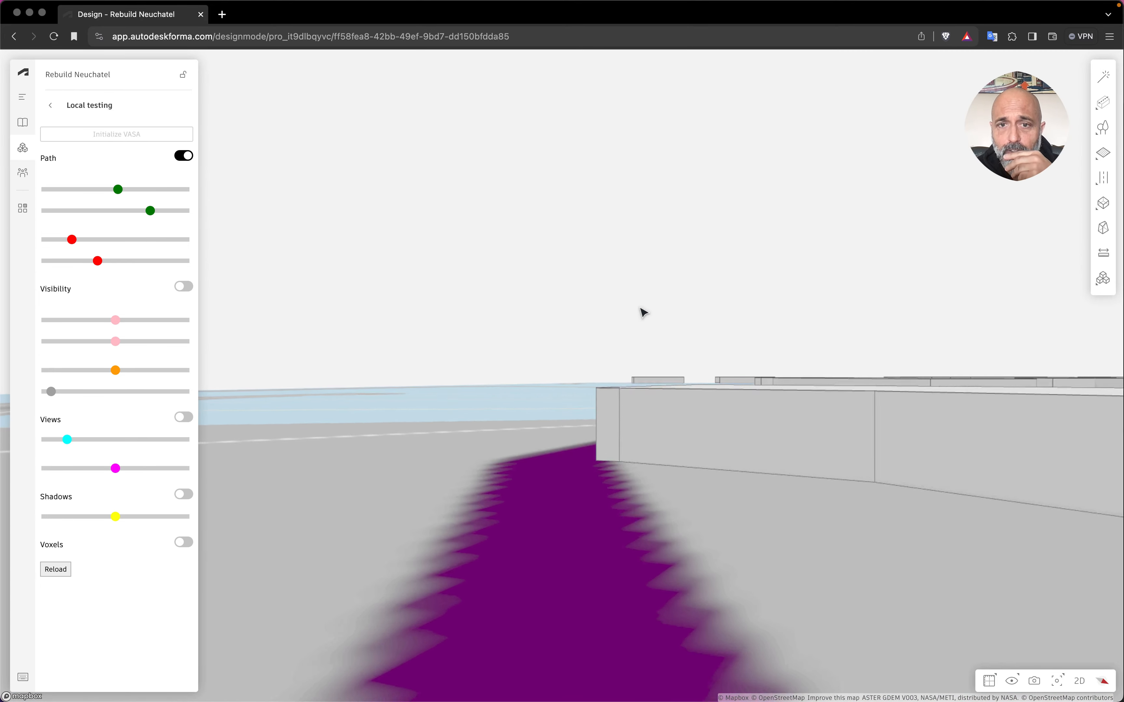
{"action": "scroll", "coordinate": [642, 312], "scroll_direction": "up", "scroll_amount": 2}
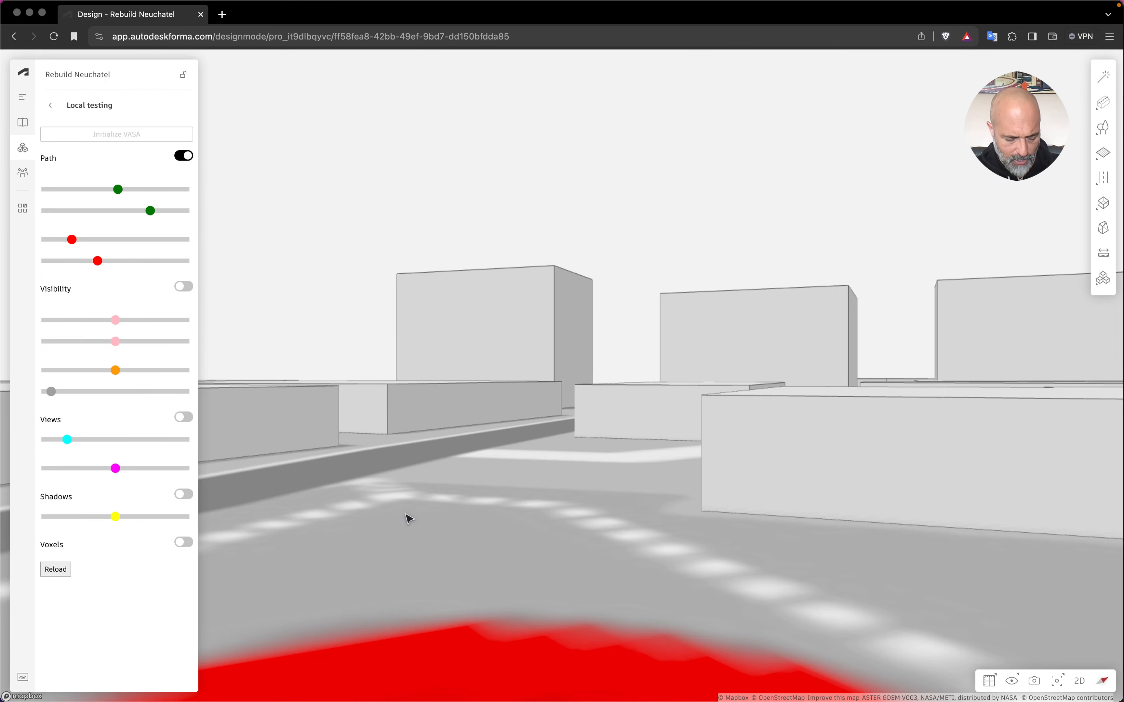
{"action": "scroll", "coordinate": [409, 519], "scroll_direction": "down", "scroll_amount": 10}
{"action": "scroll", "coordinate": [406, 514], "scroll_direction": "down", "scroll_amount": 10}
{"action": "left_click_drag", "start_coordinate": [499, 460], "coordinate": [613, 499]}
{"action": "scroll", "coordinate": [613, 500], "scroll_direction": "up", "scroll_amount": 5}
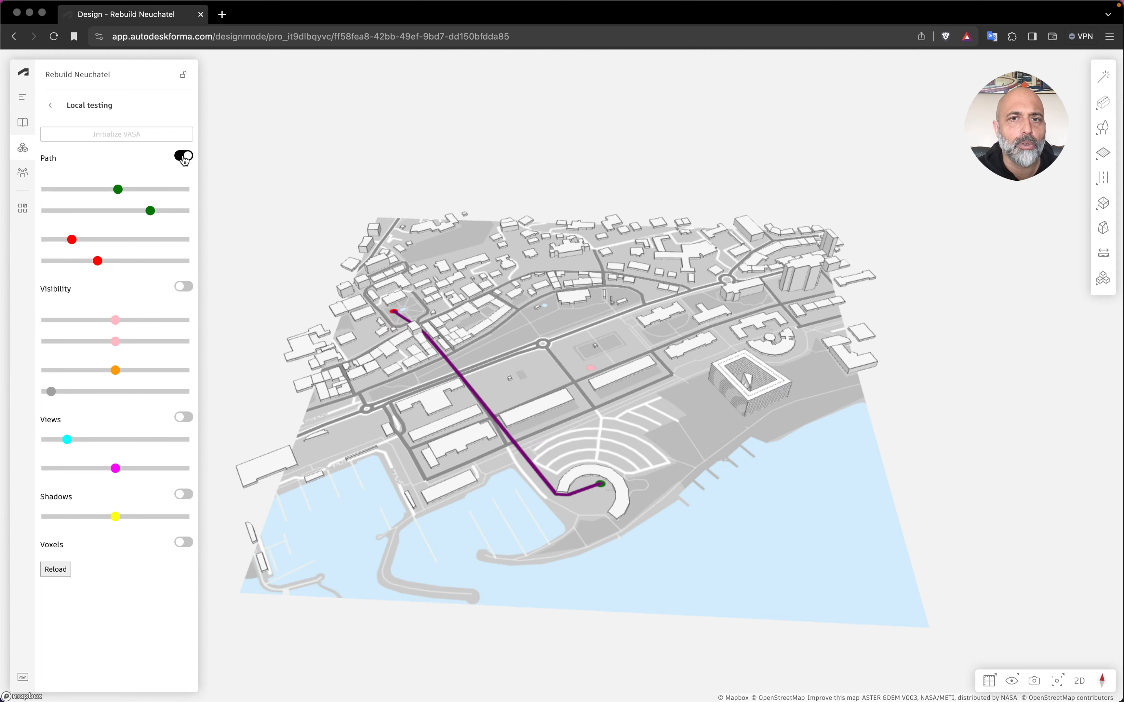
Switch on the Visibility analysis display.
{"action": "left_click", "coordinate": [184, 287]}
{"action": "left_click_drag", "start_coordinate": [557, 437], "coordinate": [539, 413]}
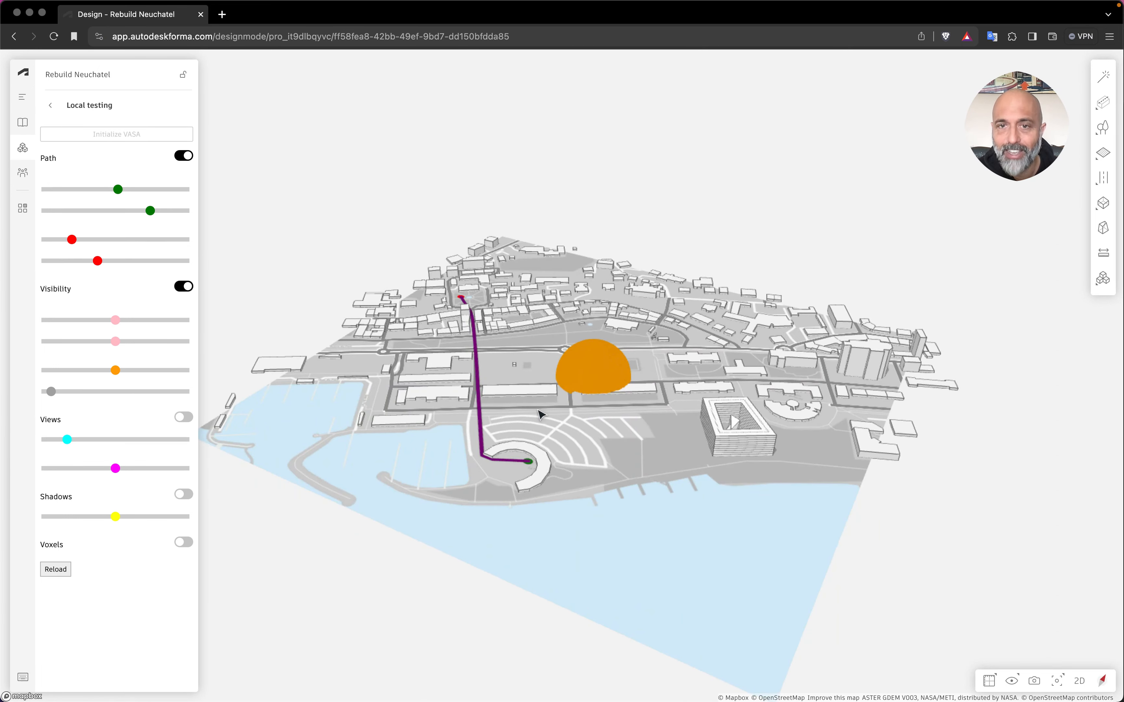
{"action": "scroll", "coordinate": [614, 395], "scroll_direction": "up", "scroll_amount": 5}
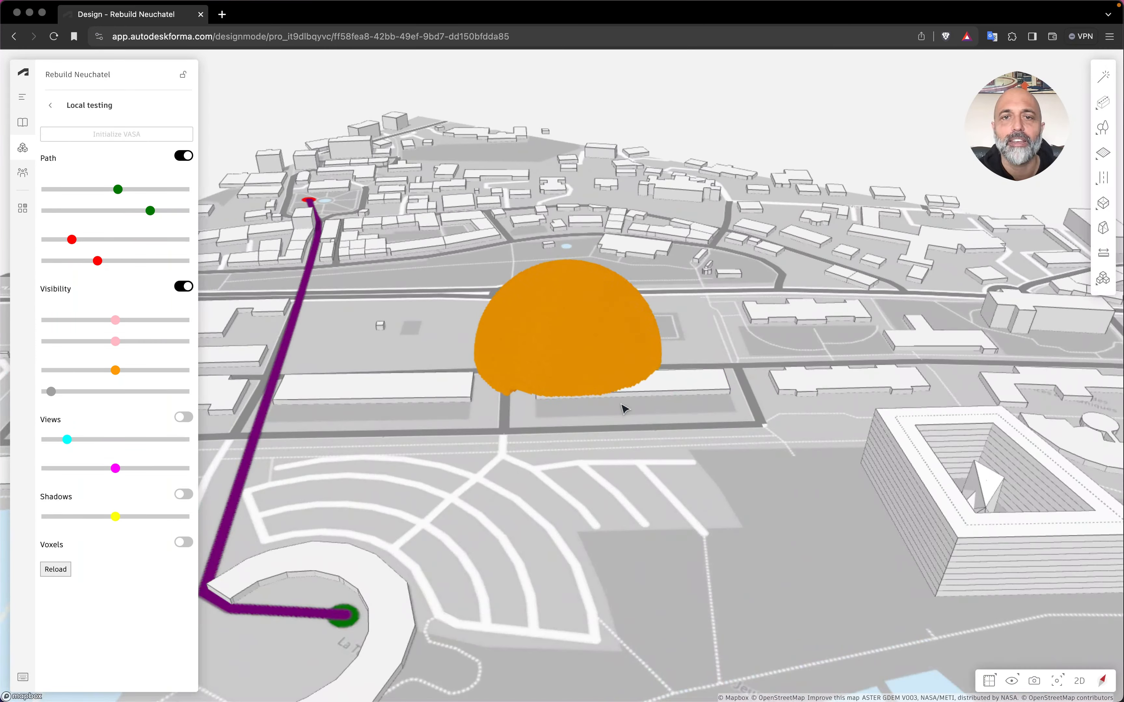
{"action": "left_click_drag", "start_coordinate": [625, 408], "coordinate": [833, 533]}
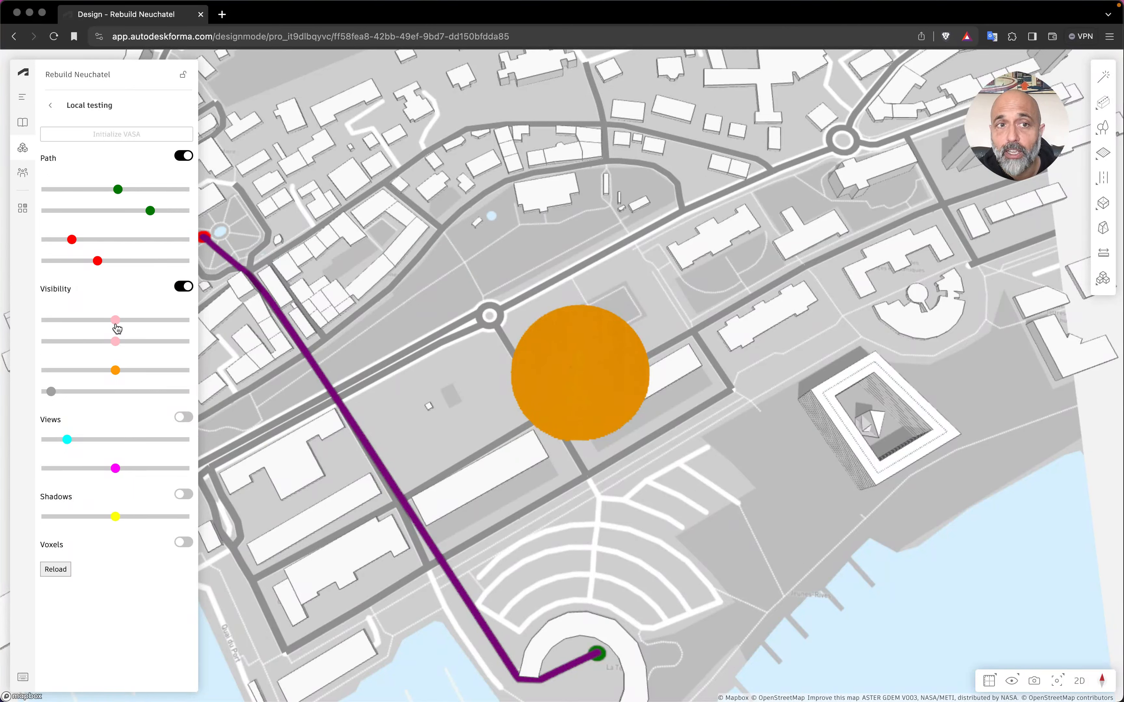
{"action": "left_click", "coordinate": [184, 288]}
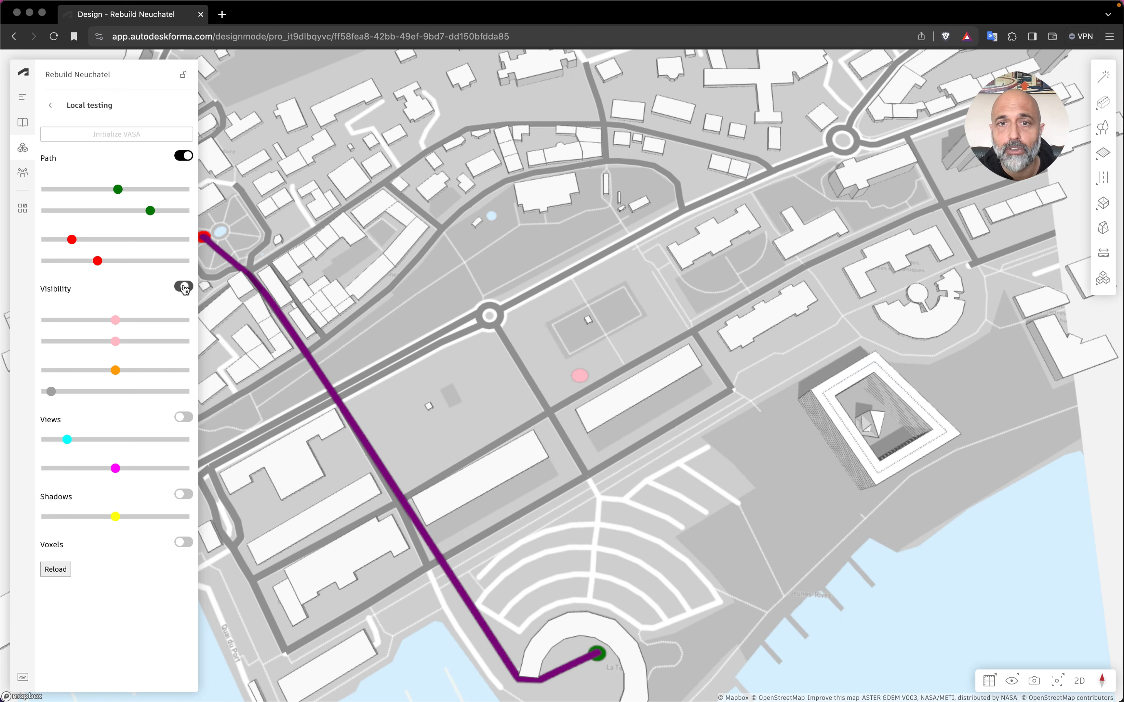
{"action": "left_click", "coordinate": [184, 288]}
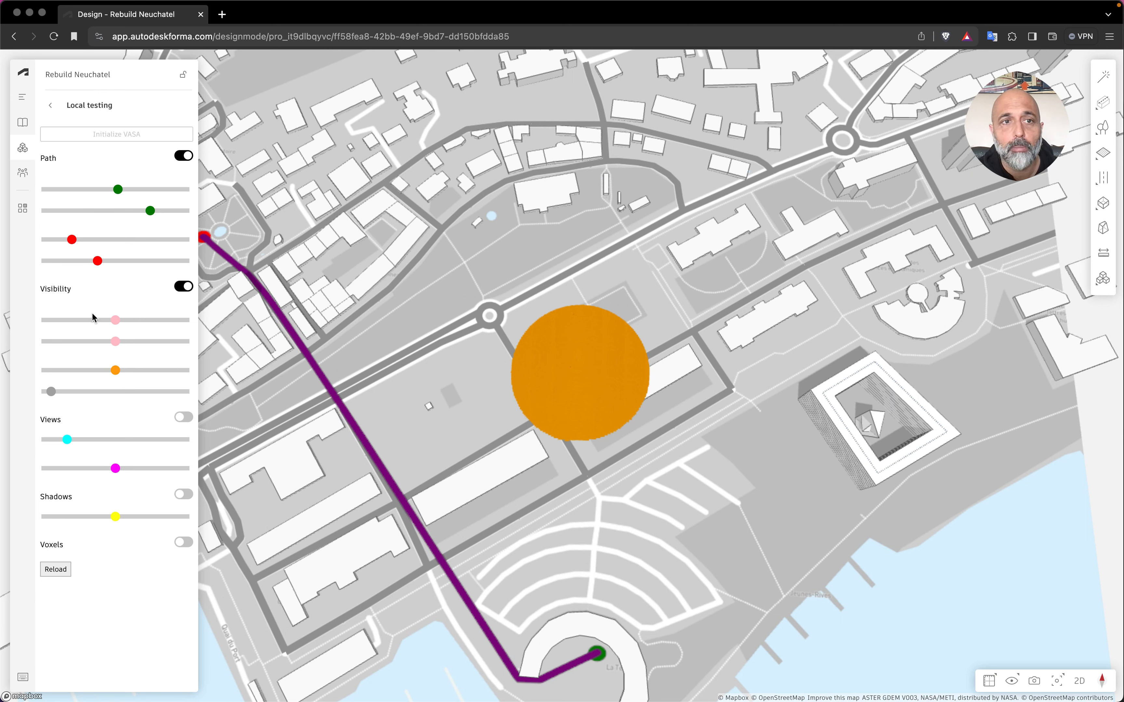
Pick the first visibility point on the square courtyard building near the lake.
{"action": "double_click", "coordinate": [116, 321]}
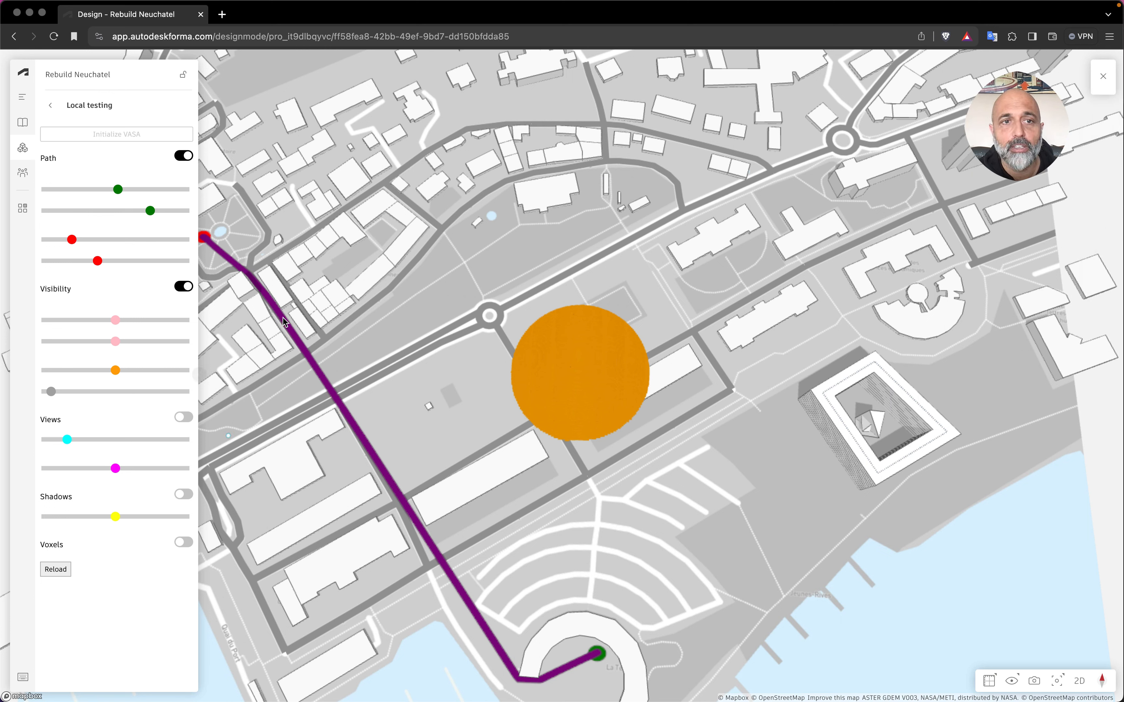
{"action": "left_click", "coordinate": [894, 445]}
{"action": "left_click_drag", "start_coordinate": [891, 439], "coordinate": [894, 362]}
{"action": "scroll", "coordinate": [894, 372], "scroll_direction": "up", "scroll_amount": 3}
Pick the second visibility point among the northern buildings of the old town.
{"action": "double_click", "coordinate": [125, 342]}
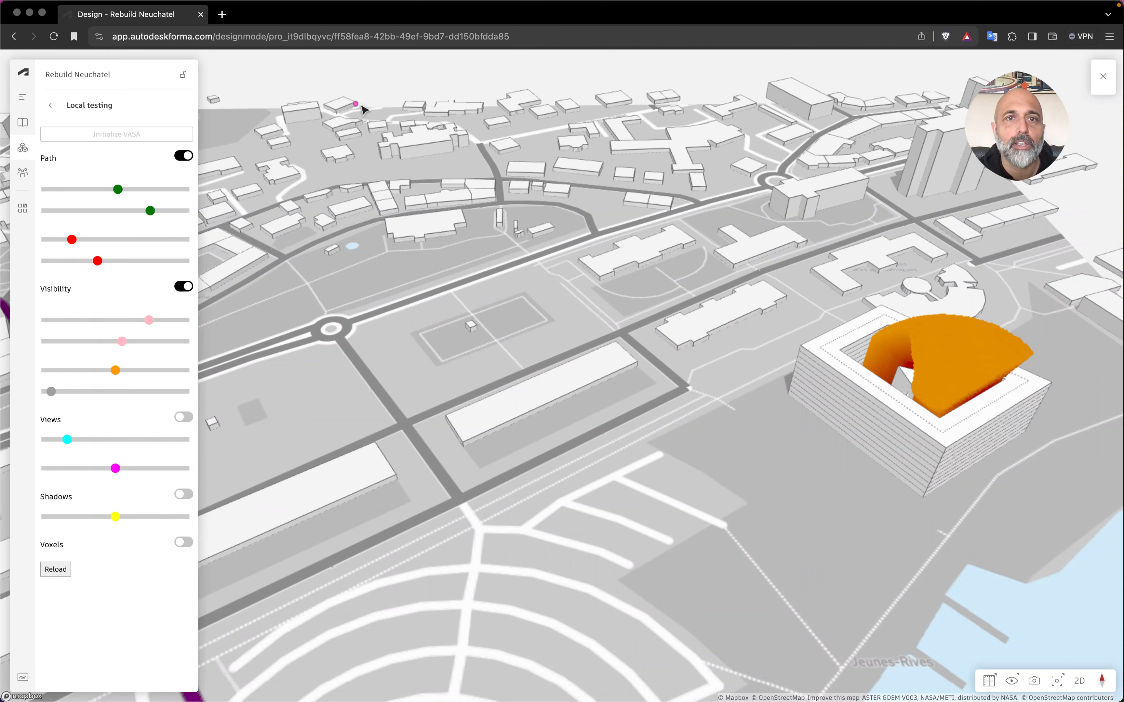
{"action": "left_click", "coordinate": [399, 133]}
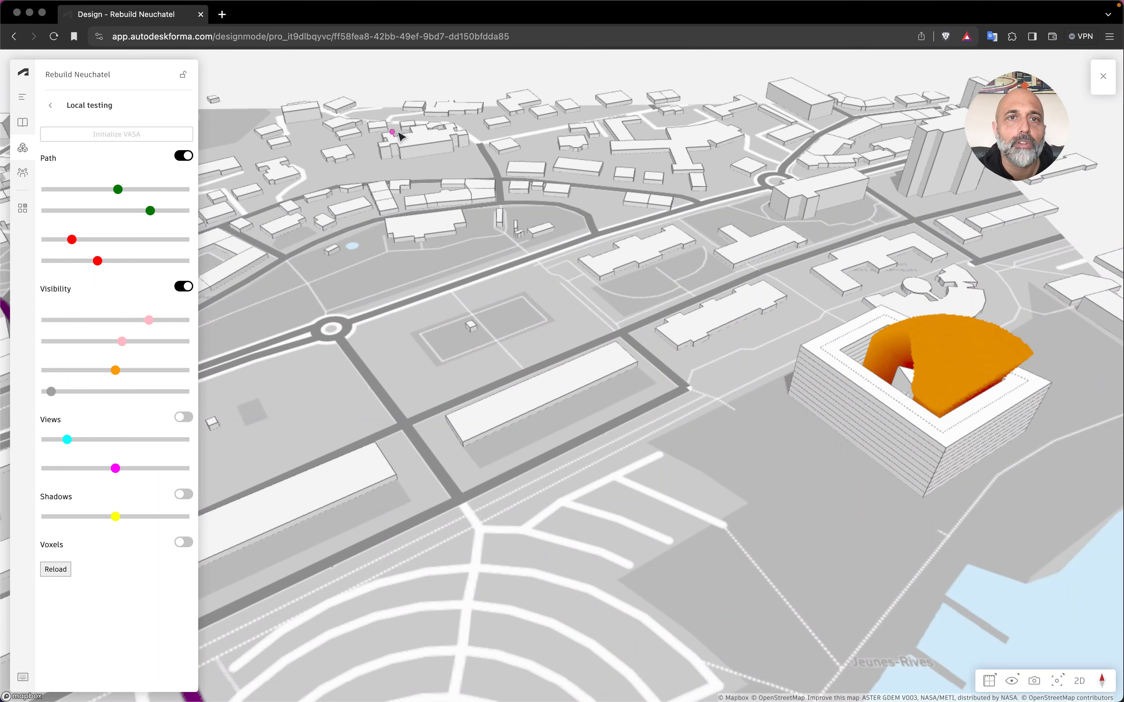
{"action": "key", "text": "Escape"}
Lower the first two visibility sliders to shift the visibility points.
{"action": "right_click_drag", "start_coordinate": [696, 400], "coordinate": [441, 297]}
{"action": "left_click_drag", "start_coordinate": [122, 341], "coordinate": [63, 341]}
{"action": "left_click_drag", "start_coordinate": [149, 320], "coordinate": [122, 318]}
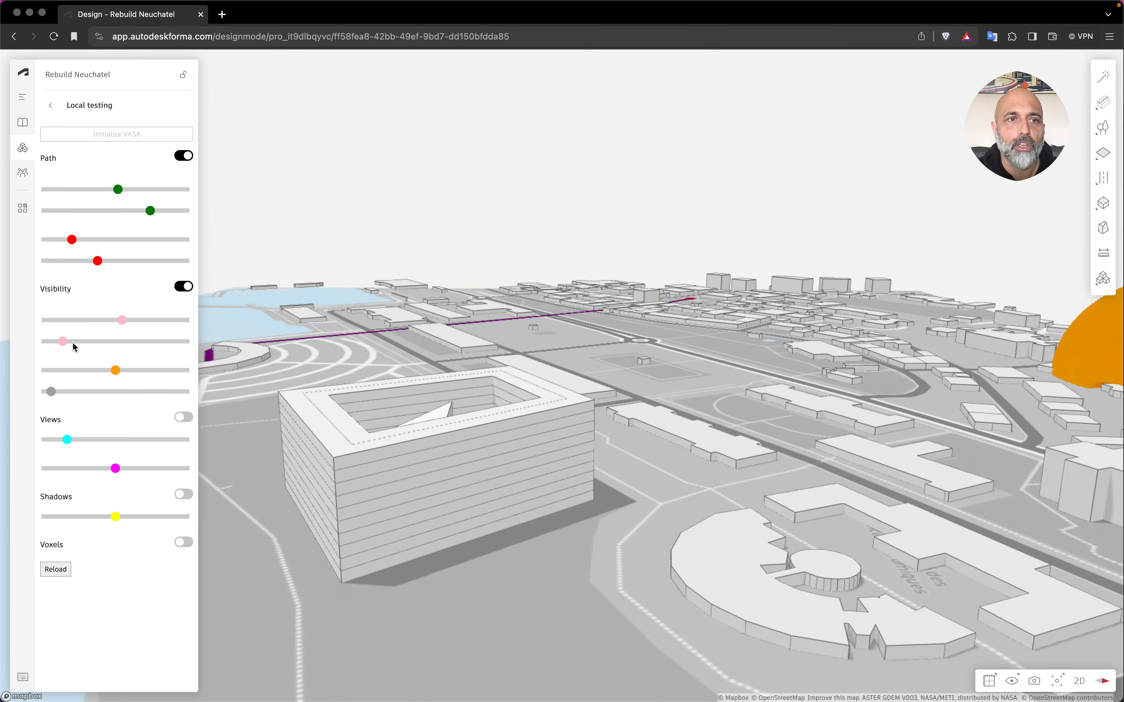
Nudge the second visibility slider up slightly and push the orange visibility slider to its maximum to enlarge the dome.
{"action": "mouse_move", "coordinate": [65, 342]}
{"action": "left_mouse_down"}
{"action": "mouse_move", "coordinate": [91, 343]}
{"action": "mouse_move", "coordinate": [80, 343]}
{"action": "left_mouse_up"}
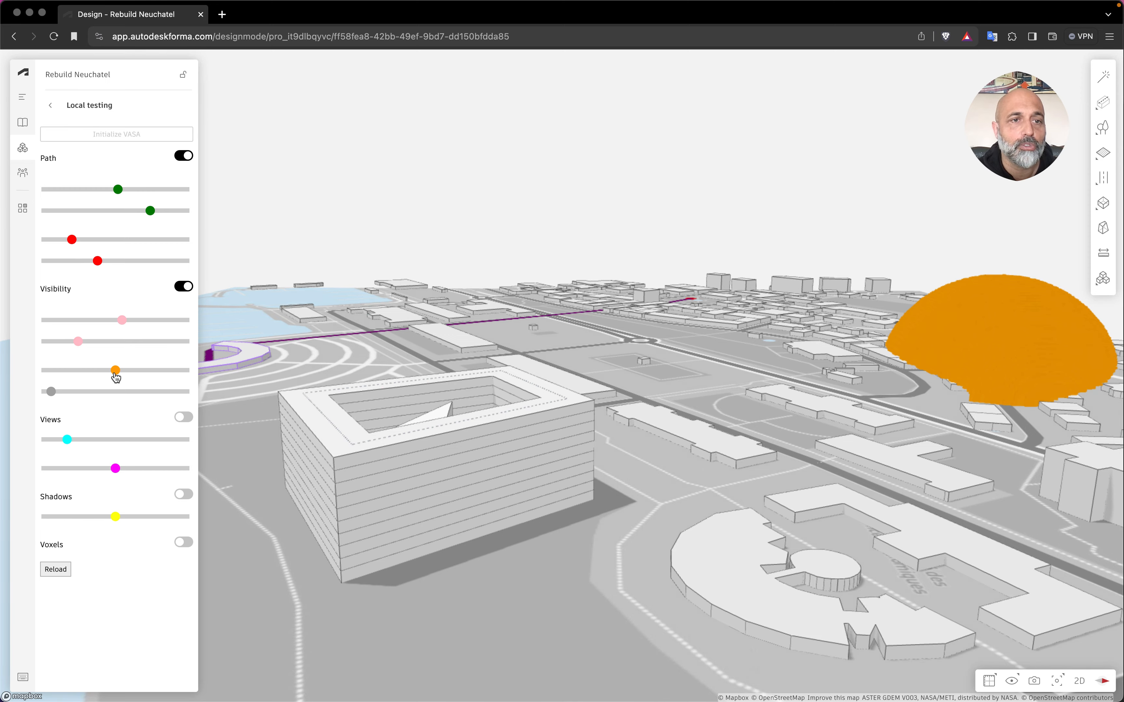
{"action": "left_click_drag", "start_coordinate": [116, 376], "coordinate": [227, 376]}
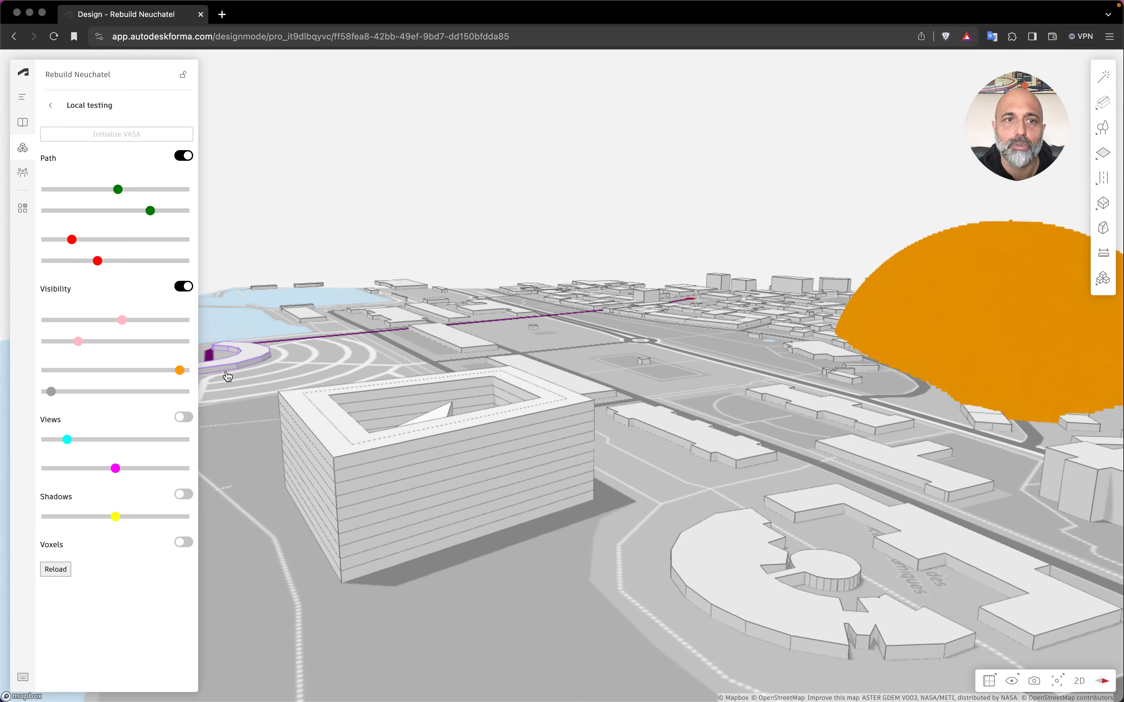
{"action": "left_click_drag", "start_coordinate": [572, 426], "coordinate": [475, 425]}
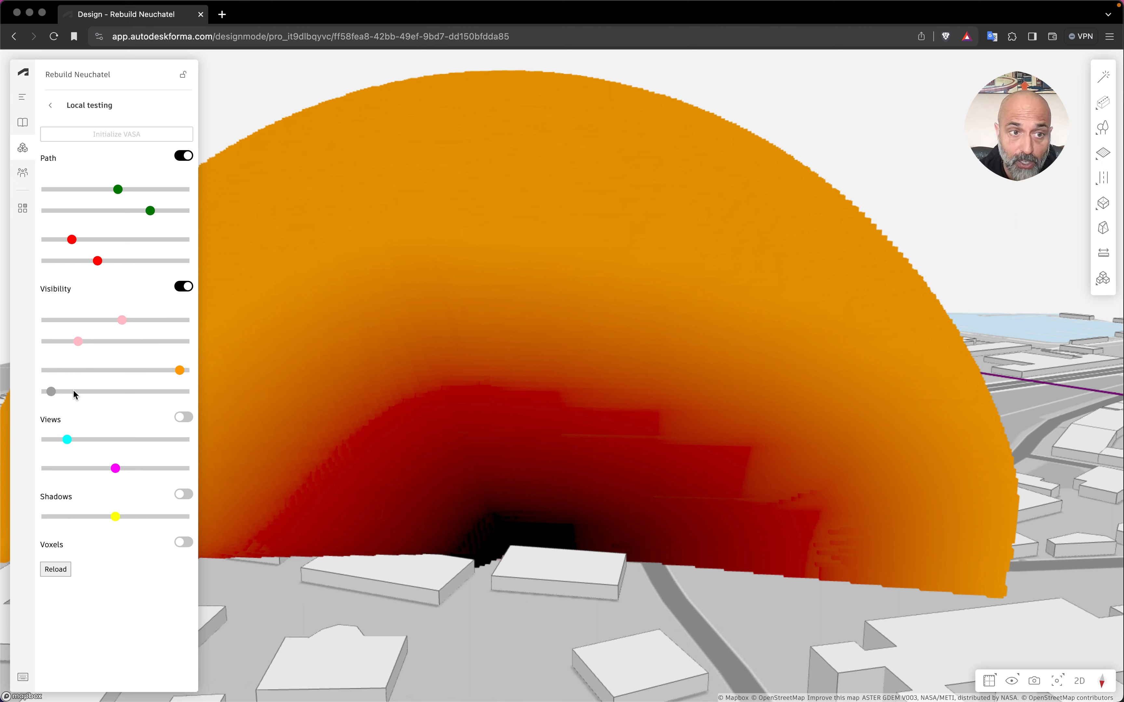
Push the grey visibility slider to its maximum and inspect the resulting visibility dome.
{"action": "left_click_drag", "start_coordinate": [53, 393], "coordinate": [193, 398]}
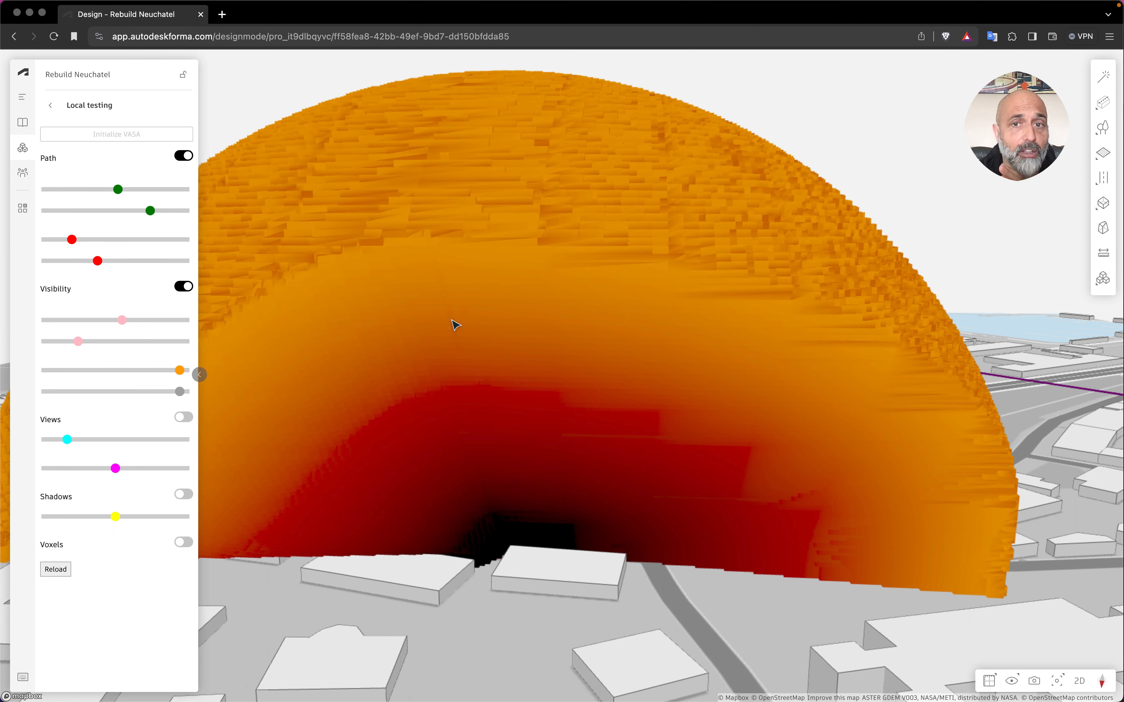
{"action": "scroll", "coordinate": [693, 420], "scroll_direction": "down", "scroll_amount": 10}
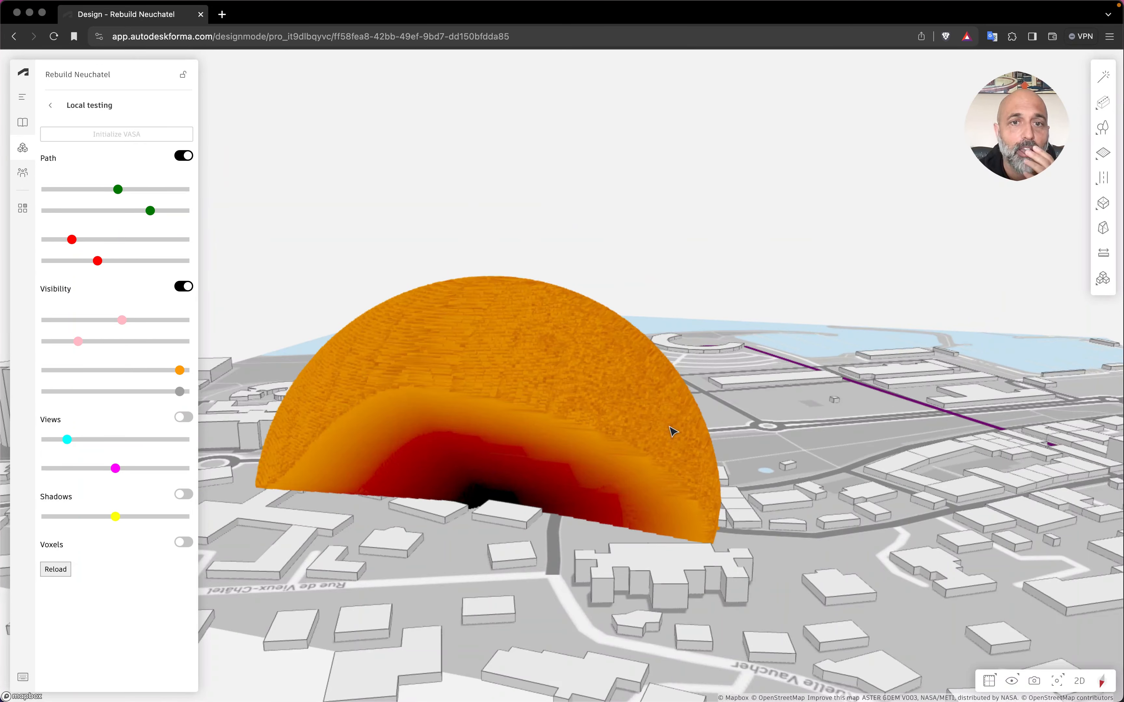
{"action": "right_click_drag", "start_coordinate": [672, 431], "coordinate": [523, 466]}
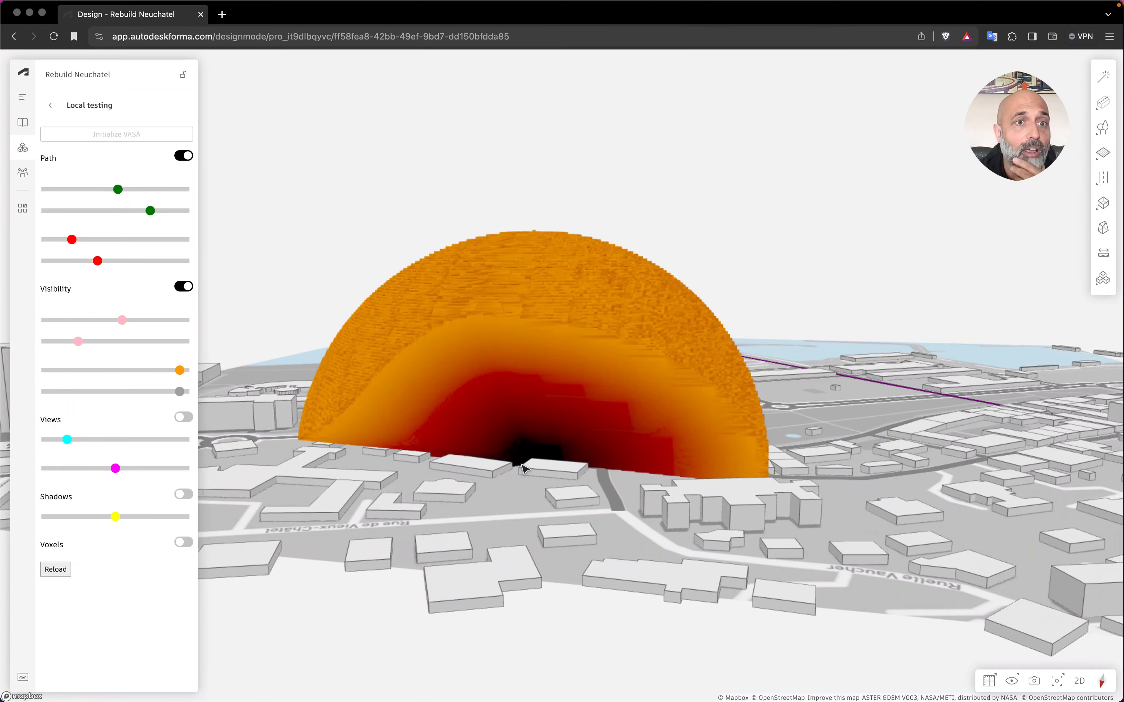
Switch on the Shadows analysis display.
{"action": "right_click_drag", "start_coordinate": [234, 425], "coordinate": [278, 433]}
{"action": "scroll", "coordinate": [361, 507], "scroll_direction": "down", "scroll_amount": 5}
{"action": "mouse_move", "coordinate": [361, 508]}
{"action": "right_mouse_down"}
{"action": "mouse_move", "coordinate": [550, 552]}
{"action": "mouse_move", "coordinate": [675, 547]}
{"action": "right_mouse_up"}
{"action": "left_click", "coordinate": [183, 494]}
Sweep the Shadows slider across its range and leave it near the middle, around the courtyard building by the lake.
{"action": "scroll", "coordinate": [674, 547], "scroll_direction": "up", "scroll_amount": 5}
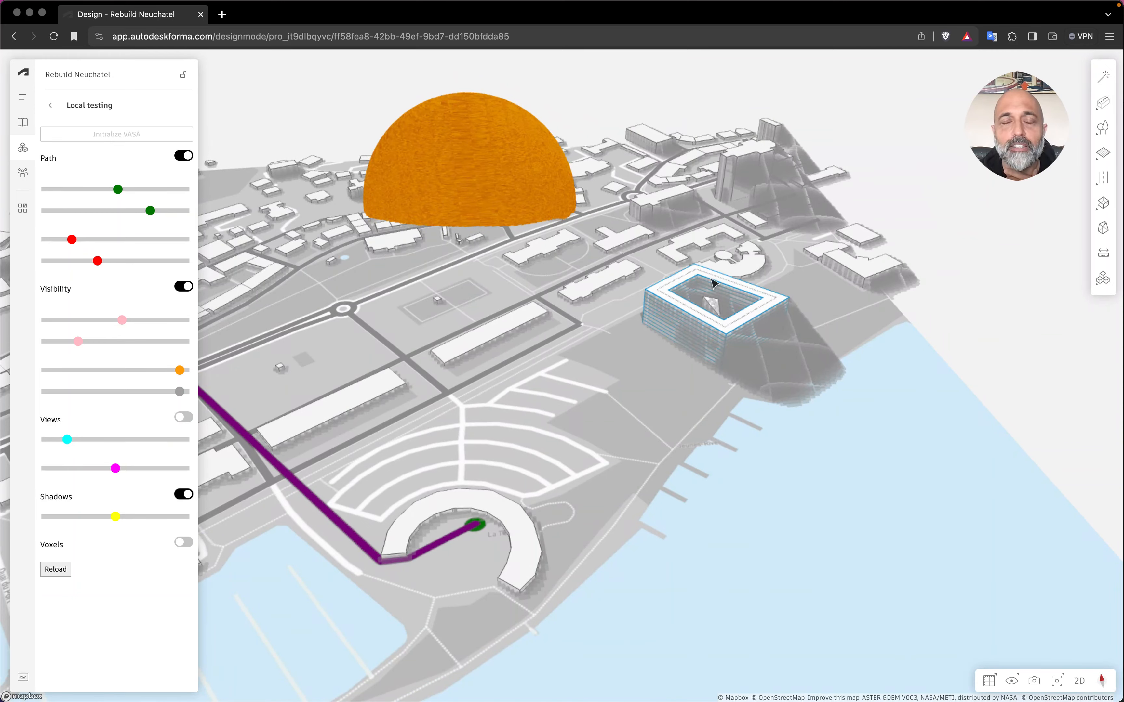
{"action": "scroll", "coordinate": [746, 235], "scroll_direction": "up", "scroll_amount": 3}
{"action": "scroll", "coordinate": [747, 235], "scroll_direction": "up", "scroll_amount": 3}
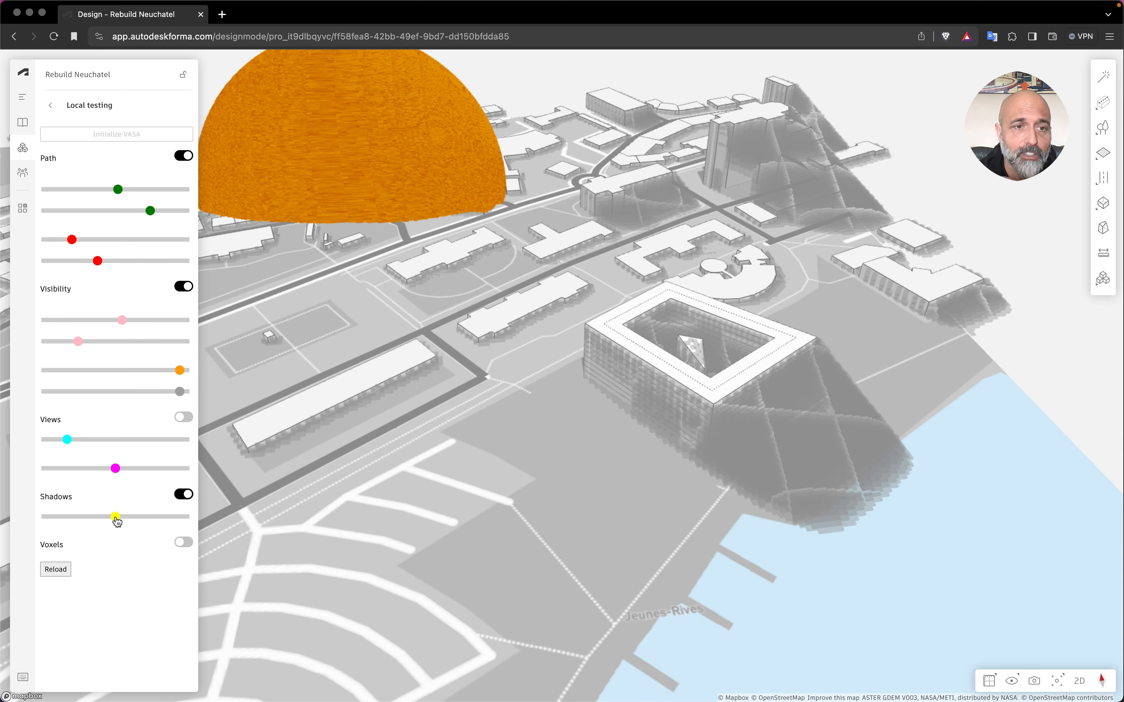
{"action": "left_click_drag", "start_coordinate": [116, 520], "coordinate": [144, 520]}
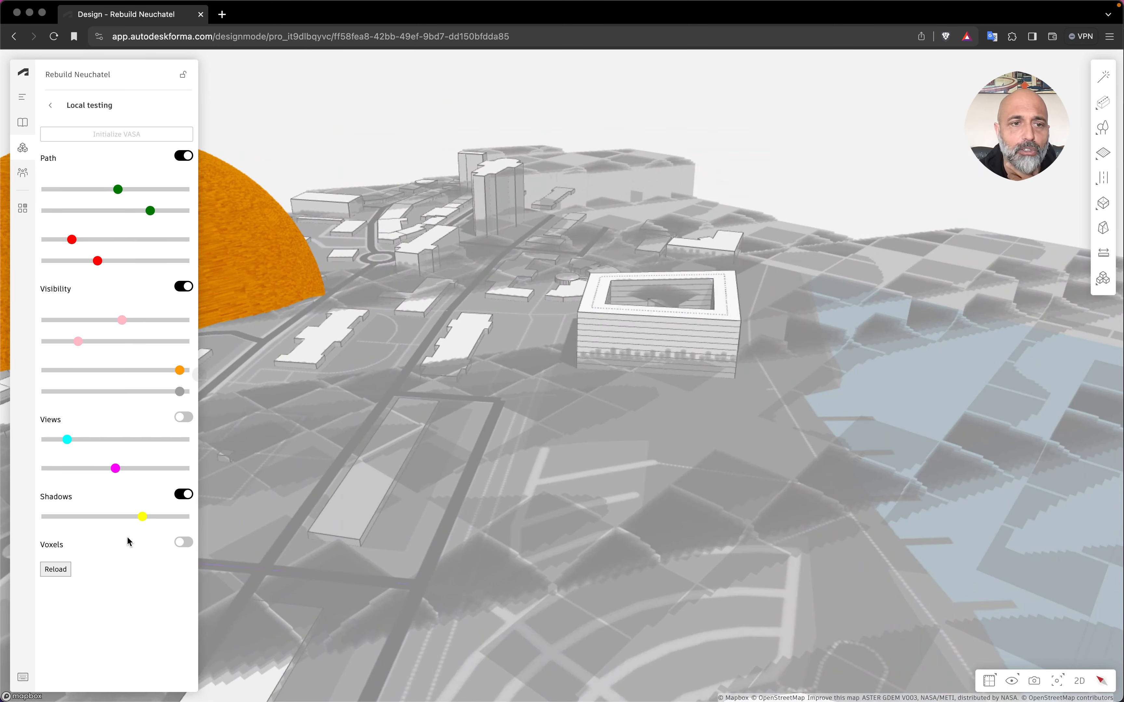
{"action": "left_click_drag", "start_coordinate": [120, 517], "coordinate": [112, 519]}
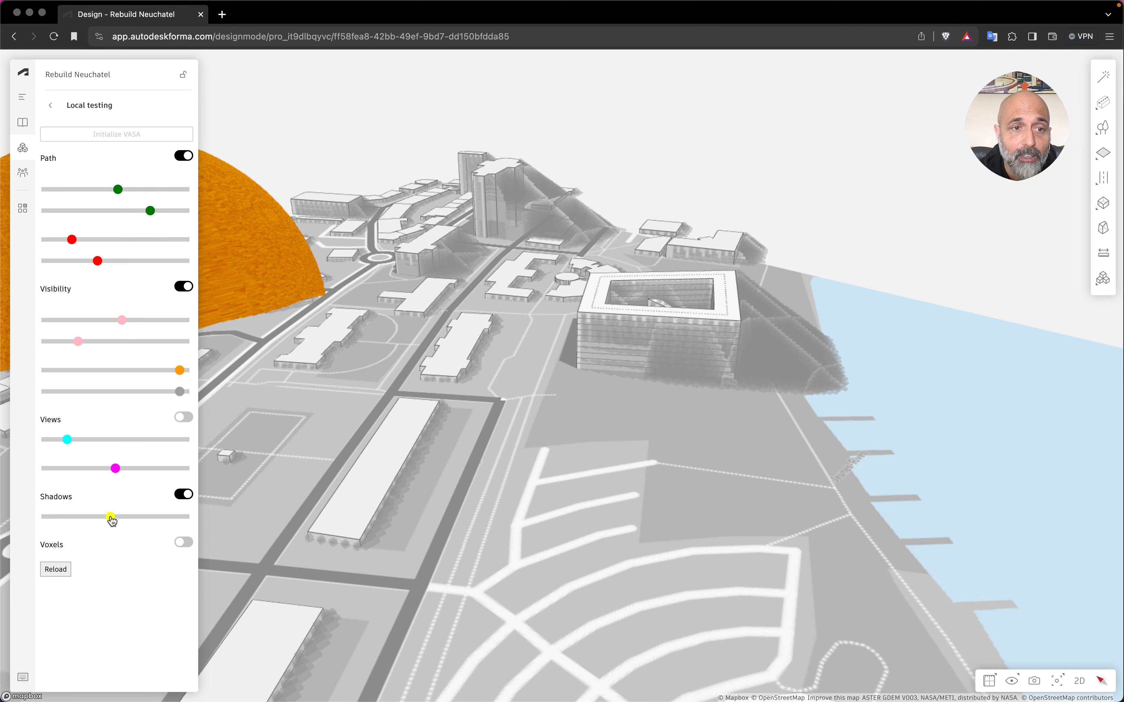
{"action": "left_click_drag", "start_coordinate": [111, 518], "coordinate": [202, 521]}
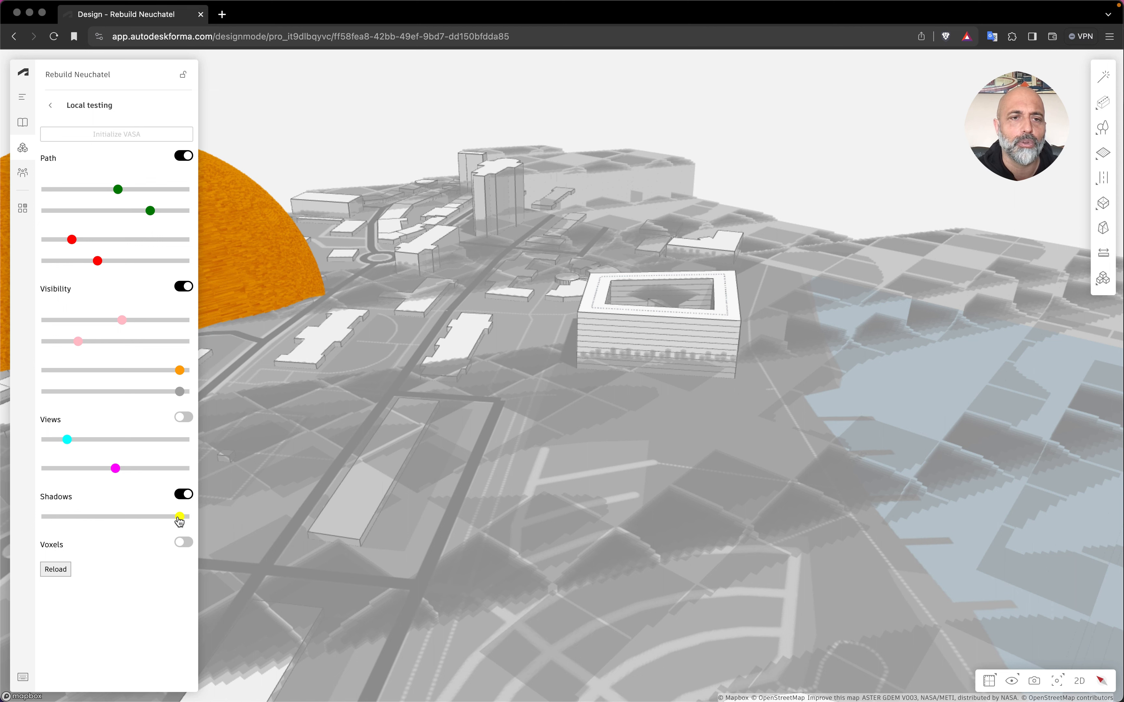
{"action": "left_click_drag", "start_coordinate": [177, 518], "coordinate": [123, 517]}
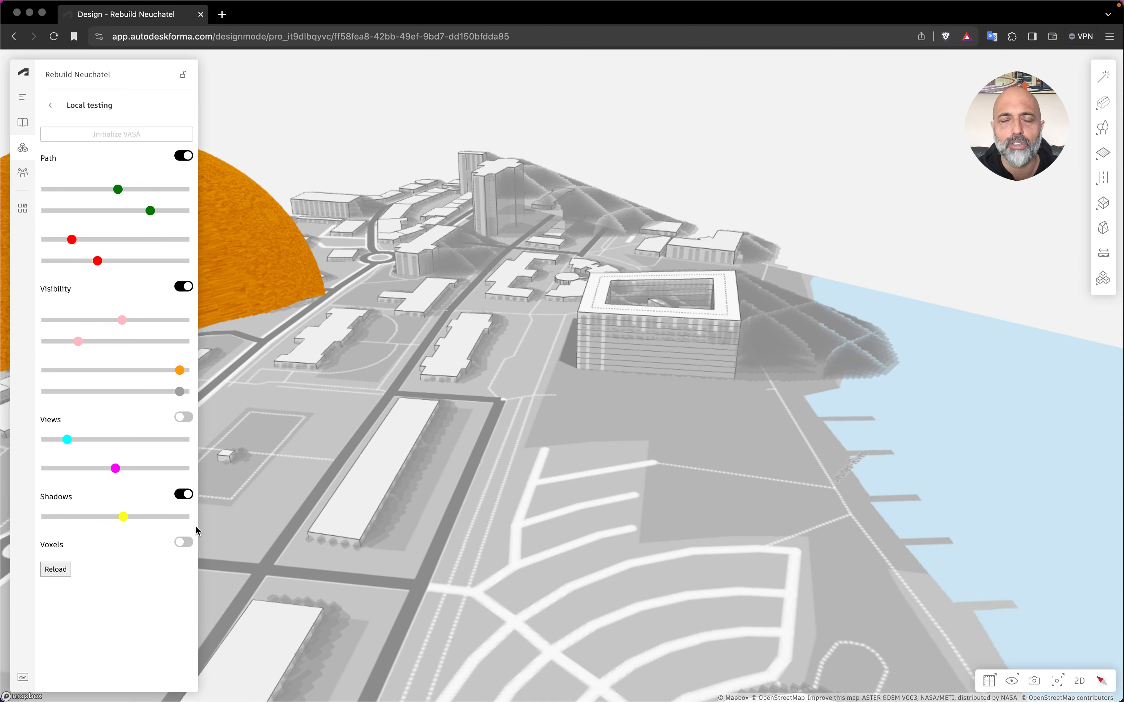